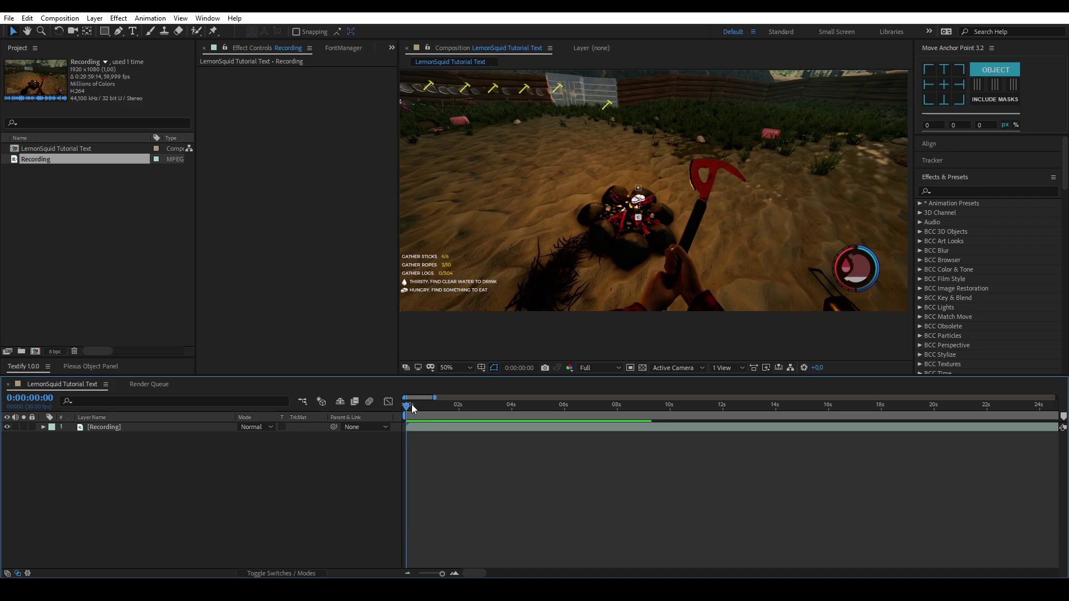
Add a text layer reading "Really important text" over the lower part of the footage at the start of the composition.
left_click_drag(412, 405, 408, 430)
key("ctrl+t")
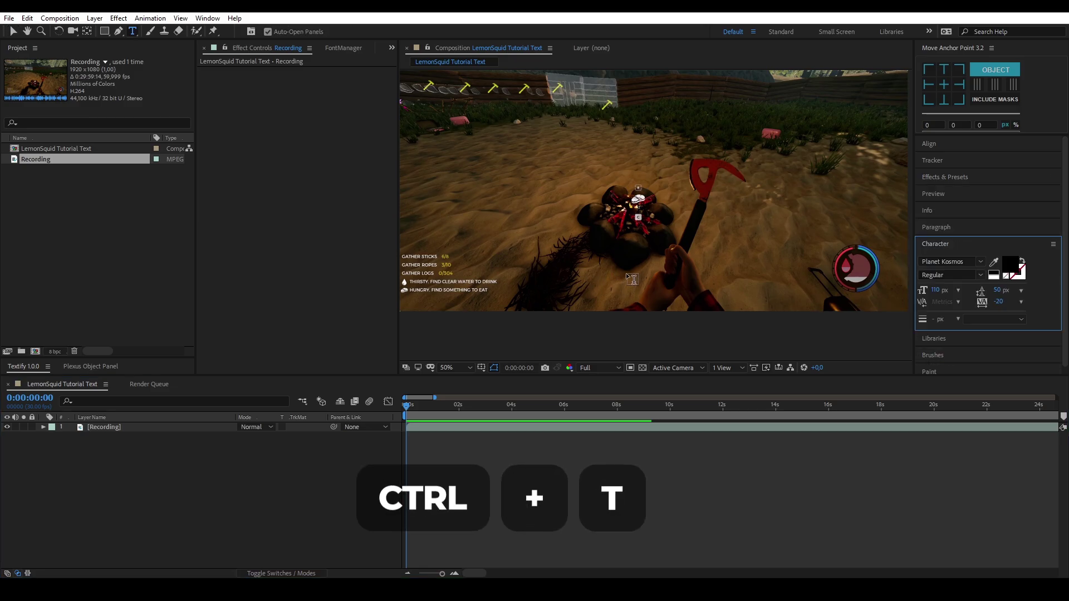
left_click(626, 271)
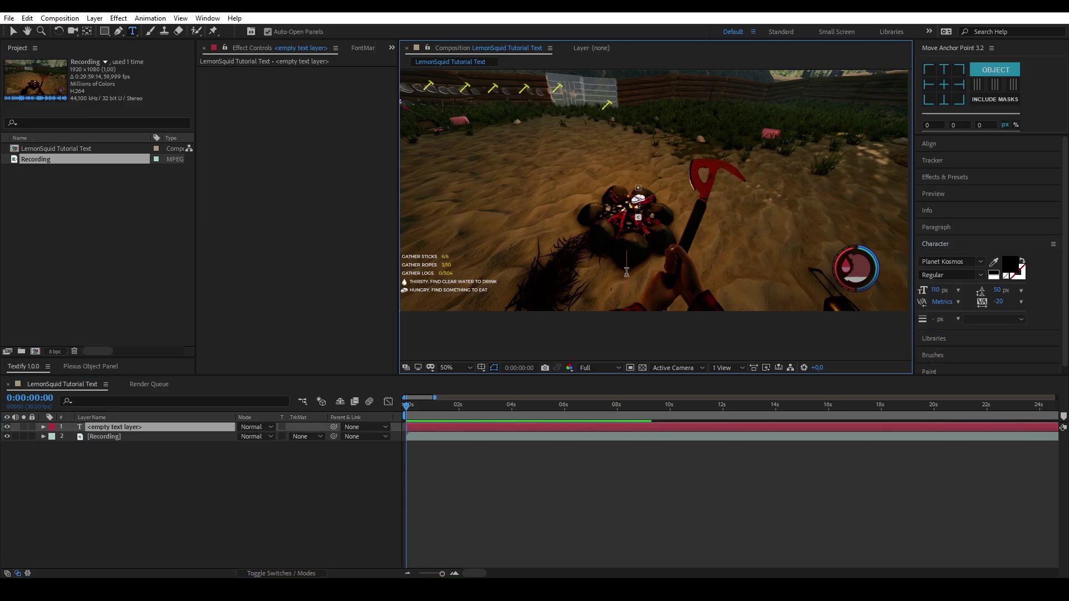
type("T")
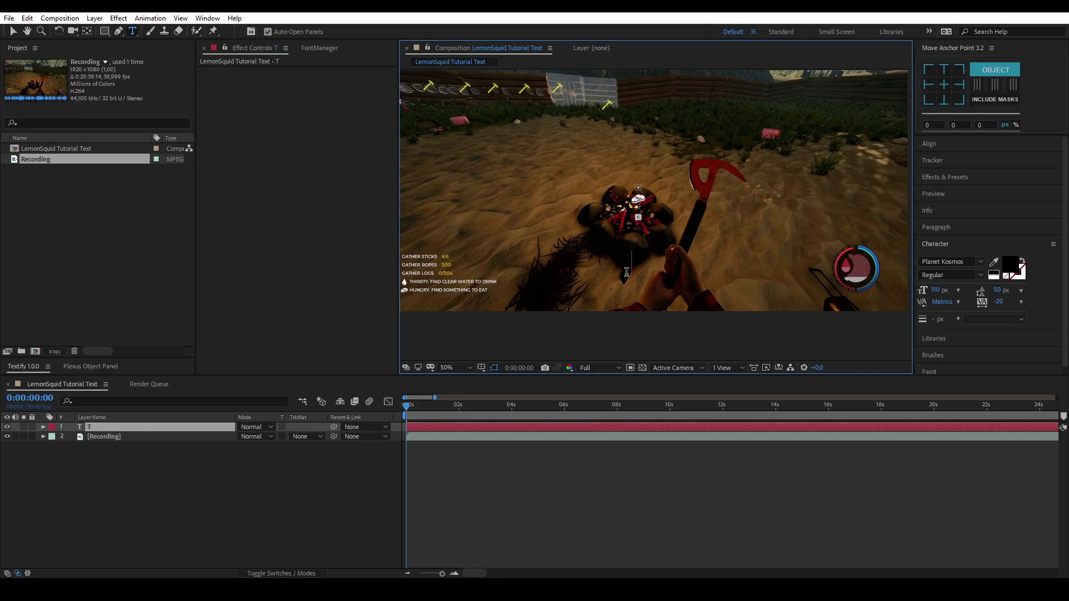
type("eally importa")
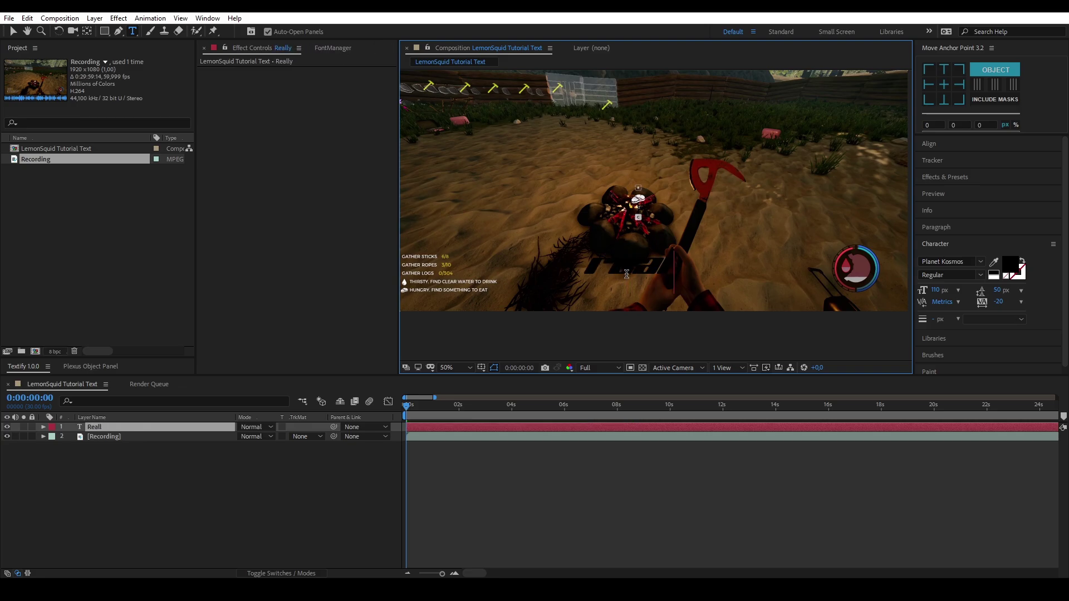
type("nt text")
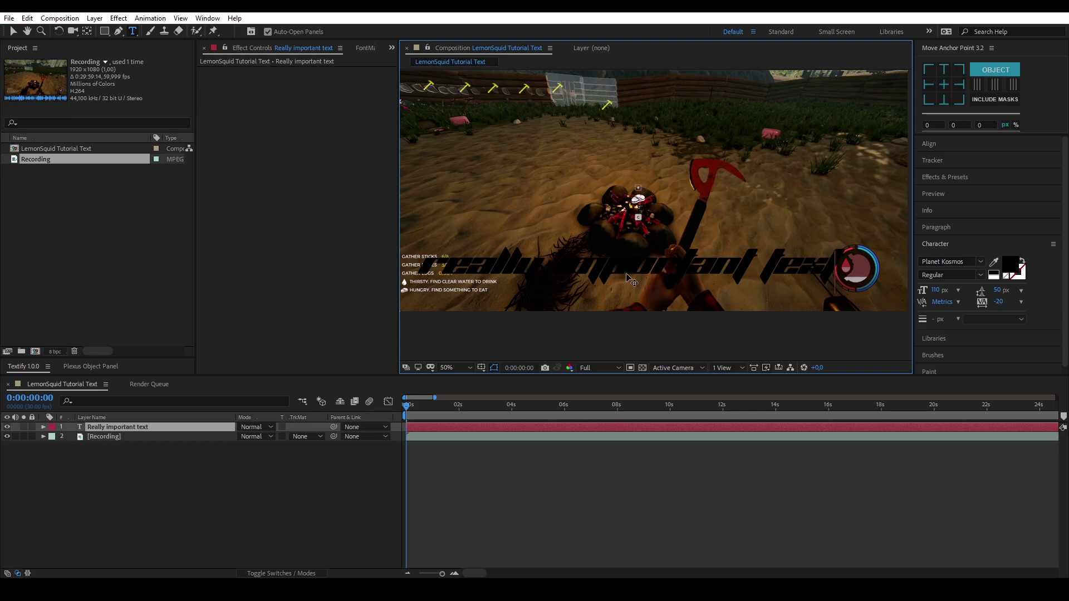
Set the font of the whole text to Montserrat ExtraBold.
key("ctrl+a")
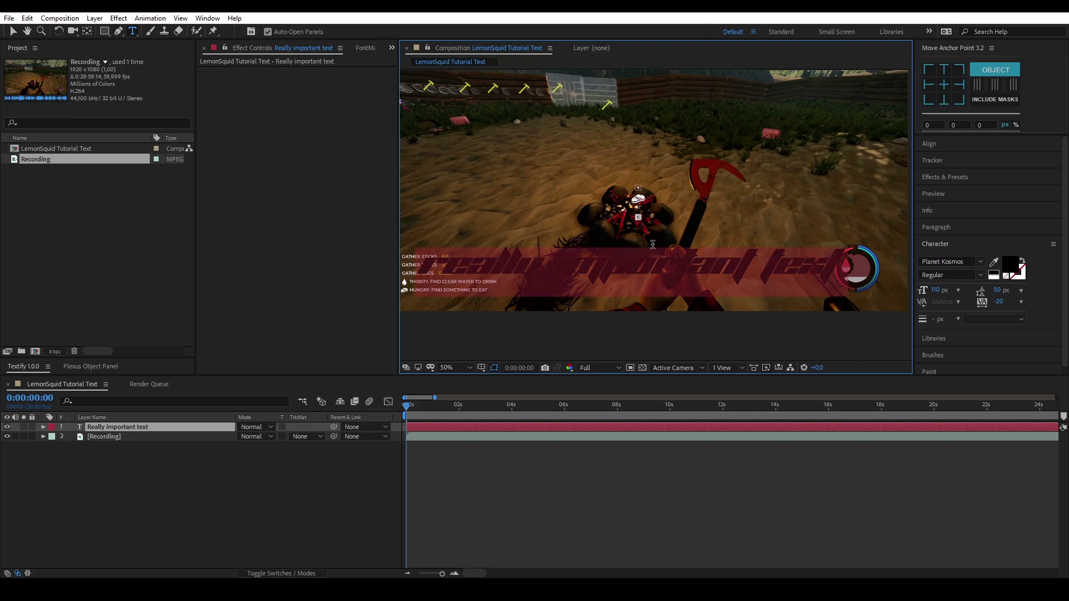
left_click(969, 261)
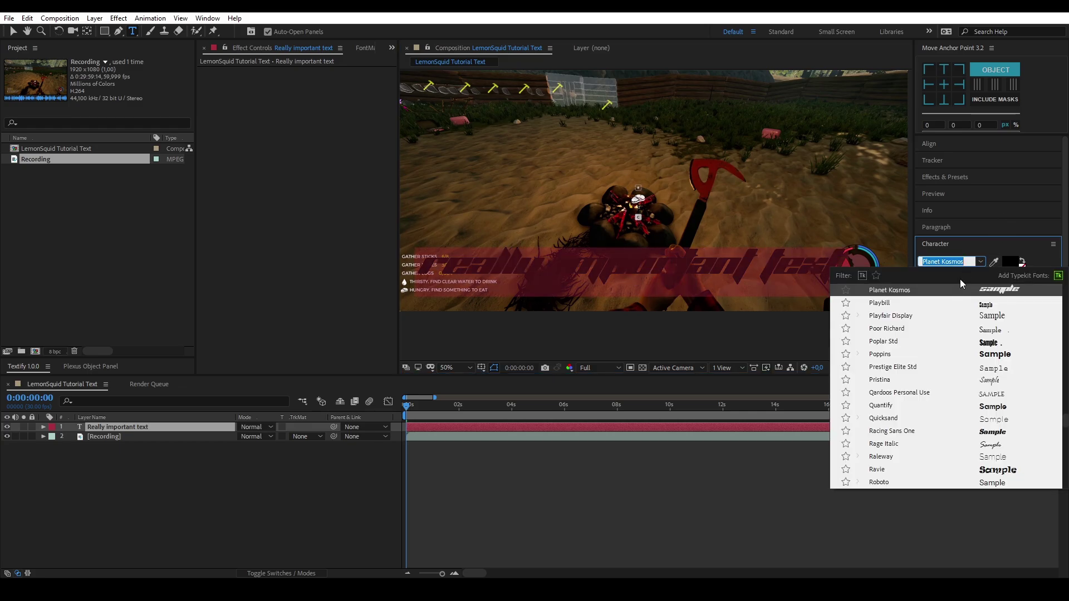
type("montserrat")
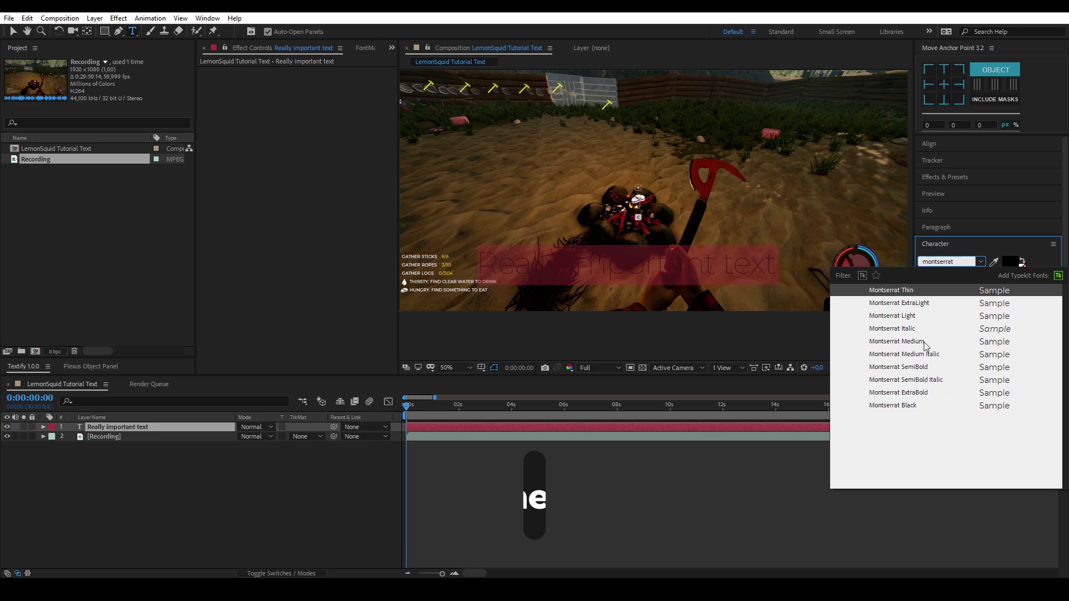
left_click(891, 341)
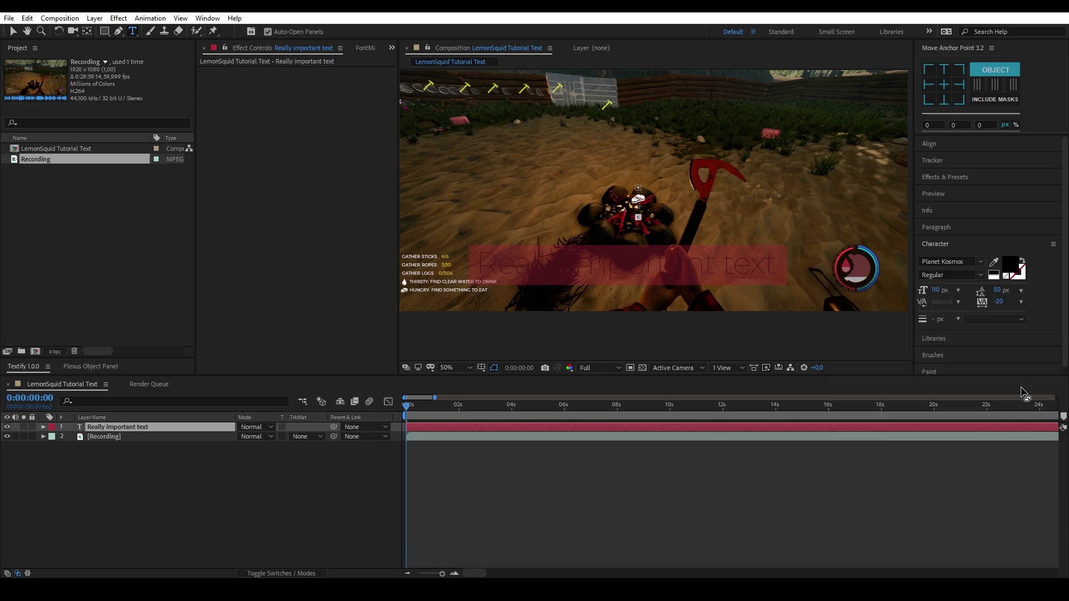
left_click(981, 261)
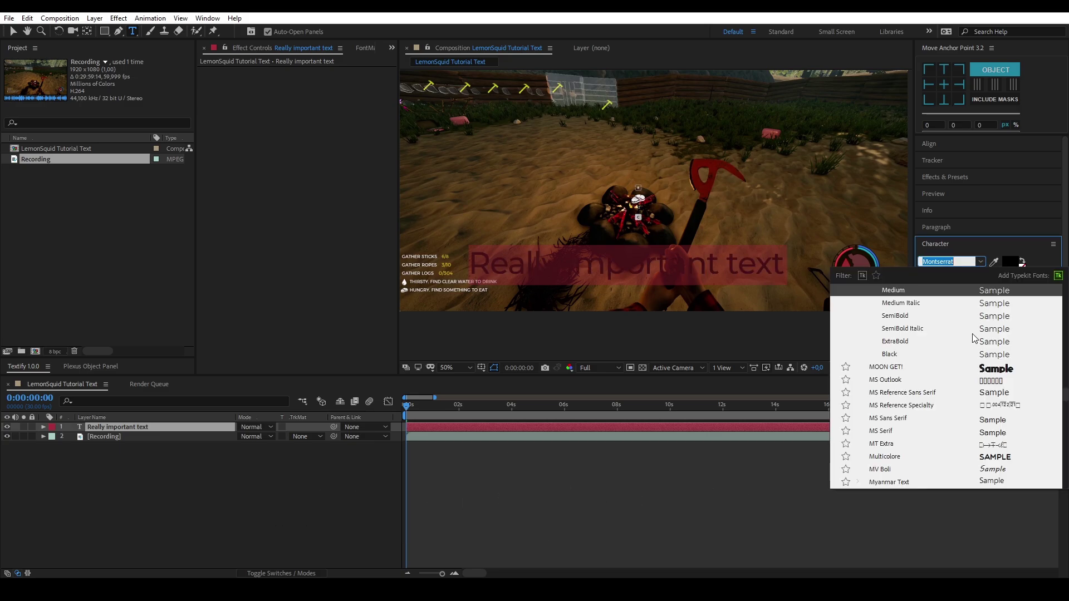
left_click(905, 341)
left_click(981, 262)
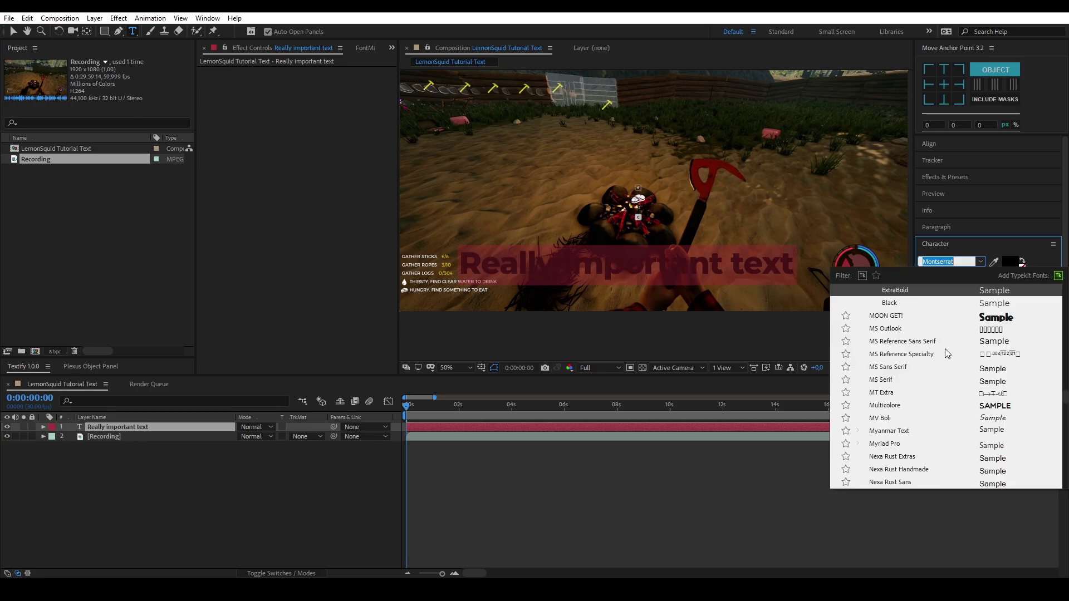
scroll(908, 313, "up", 1)
left_click(916, 304)
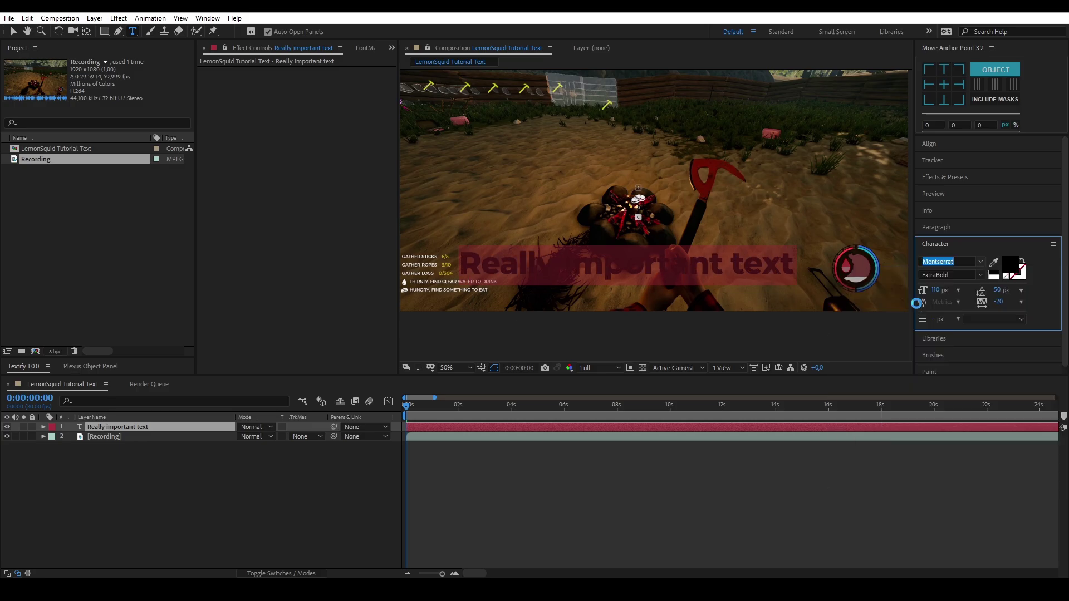
left_click(981, 261)
left_click(931, 313)
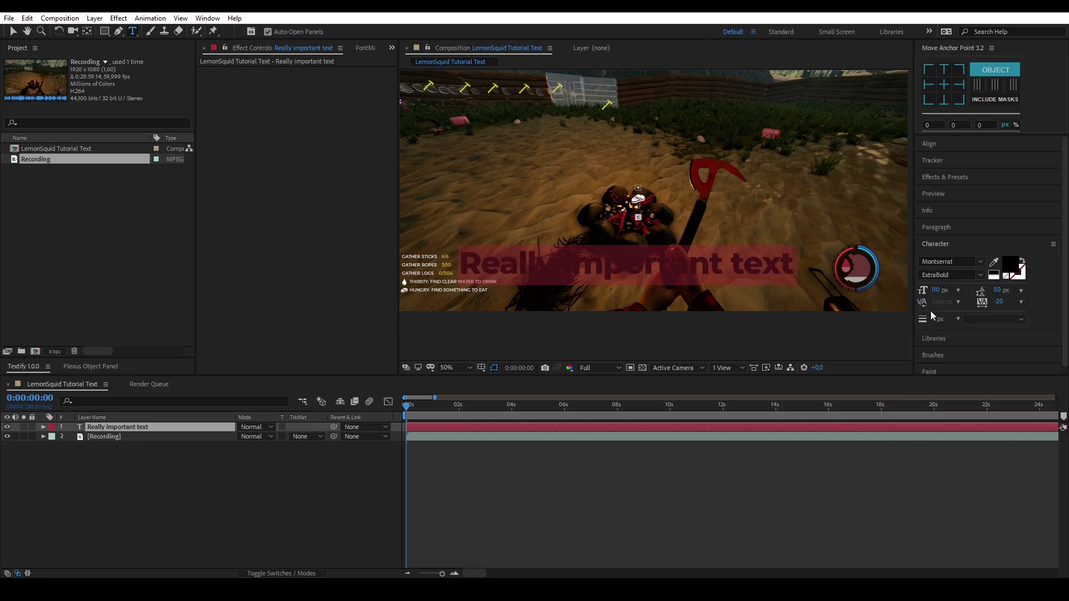
Set the text color to white (FFFFFF) and the font size to 60 px.
left_click(1006, 268)
left_click_drag(136, 180, 45, 117)
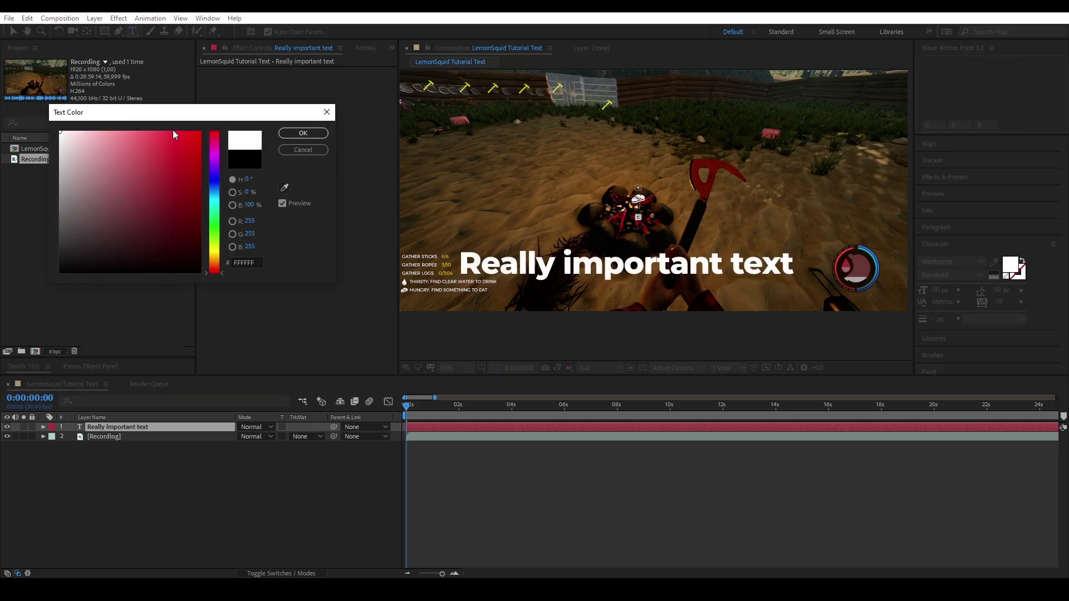
left_click(306, 136)
left_click_drag(937, 290, 938, 295)
left_click(175, 451)
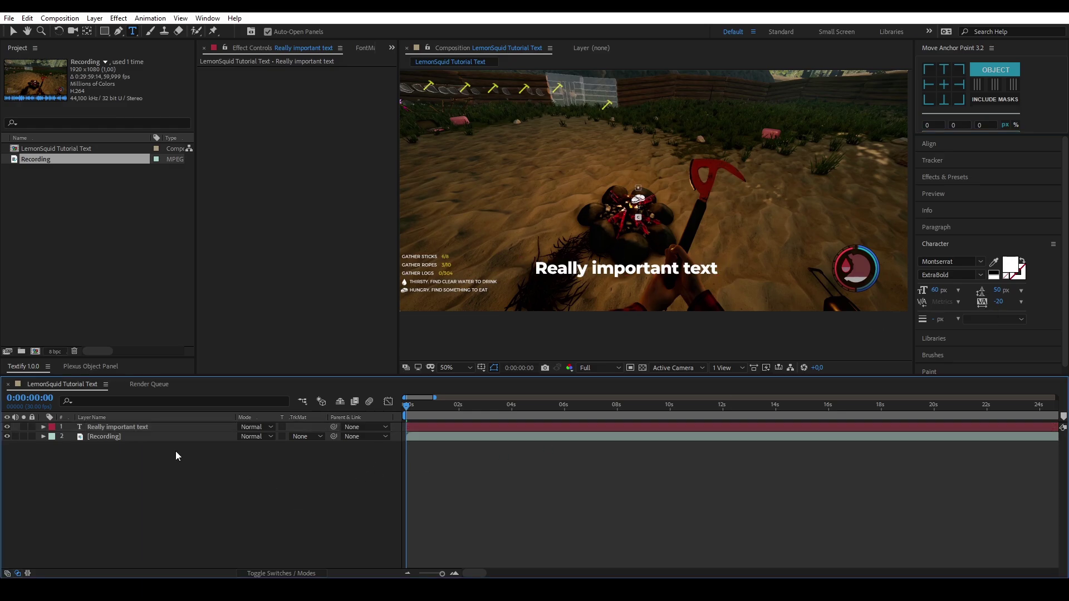
Center the text layer's anchor point and align the layer to the composition's horizontal center and bottom edge.
key("v")
left_click(171, 430)
left_click(944, 82)
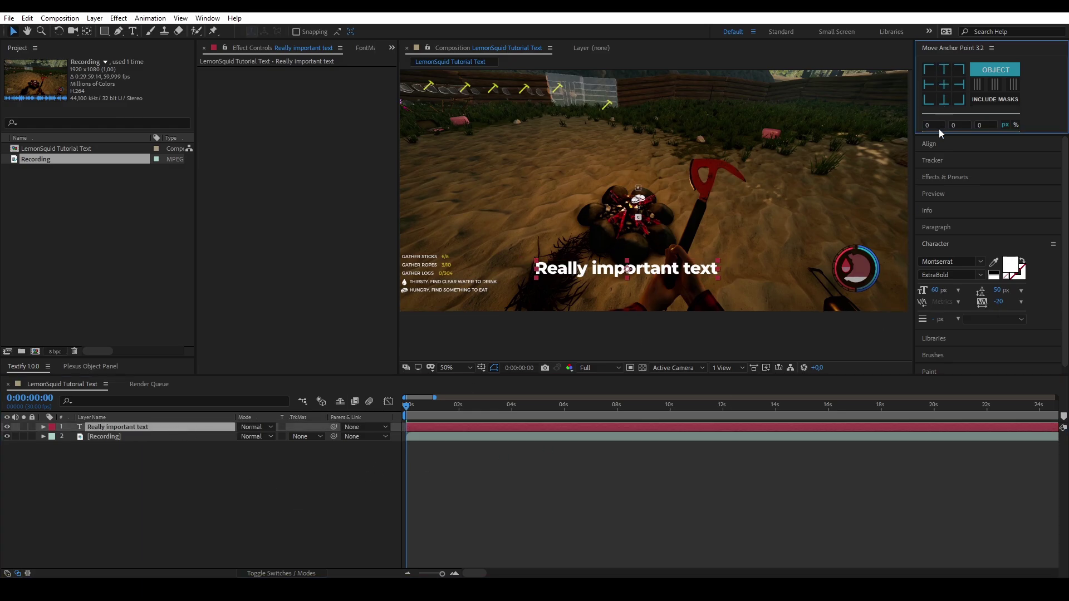
left_click(940, 144)
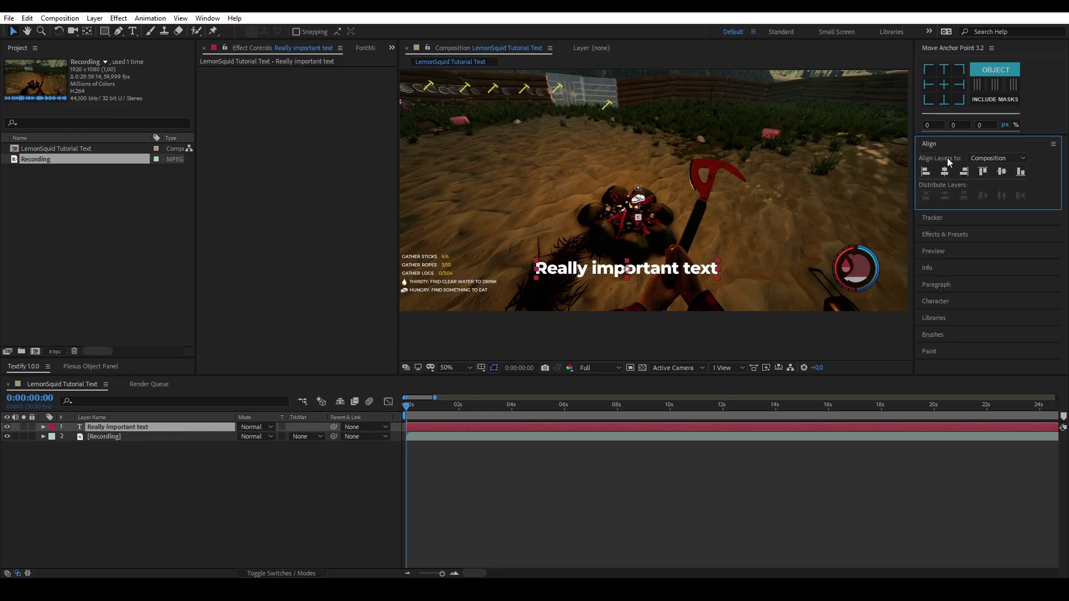
left_click(1020, 172)
Nudge the text layer up from the bottom edge until it sits in the lower part of the frame.
key("shift+Up")
key("shift+Up")
key("shift+Up")
key("shift+Up")
key("shift+Up")
key("shift+Up")
key("shift+Up")
key("shift+Up")
key("shift+Up")
key("shift+Up")
key("shift+Up")
key("shift+Up")
key("shift+Up")
key("shift+Up")
key("shift+Up")
key("shift+Up")
key("shift+Up")
key("shift+Up")
key("shift+Up")
key("shift+Up")
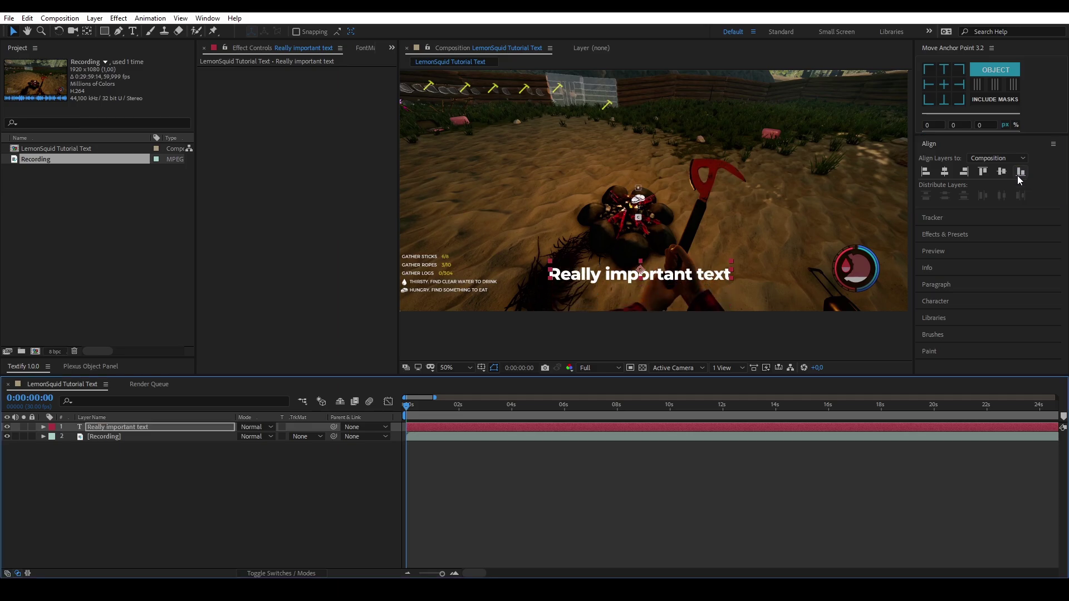
key("shift+Down")
key("shift+Down")
key("shift+Down")
key("shift+Down")
key("shift+Down")
key("shift+Up")
key("shift+Up")
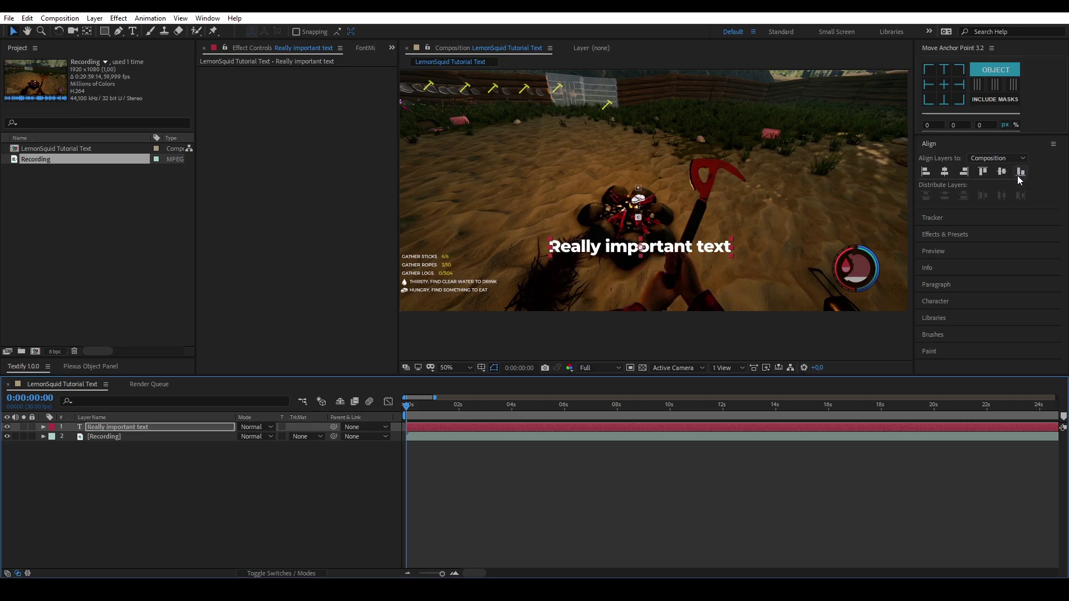
key("shift+Down")
key("shift+Down")
left_click(160, 468)
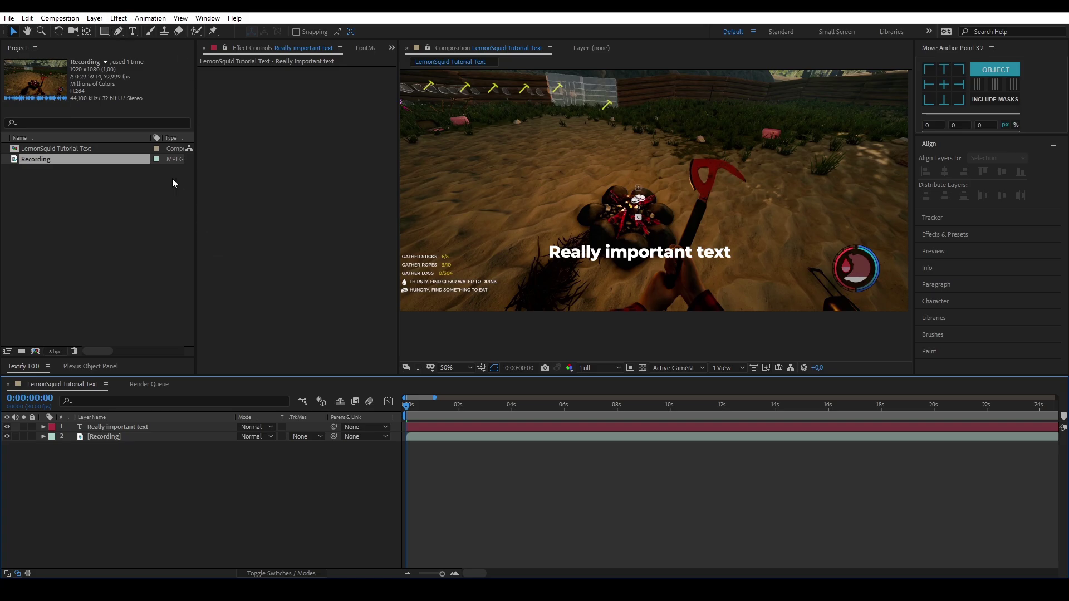
Create a new shape layer and add a rectangle path and a fill to it.
left_click(95, 18)
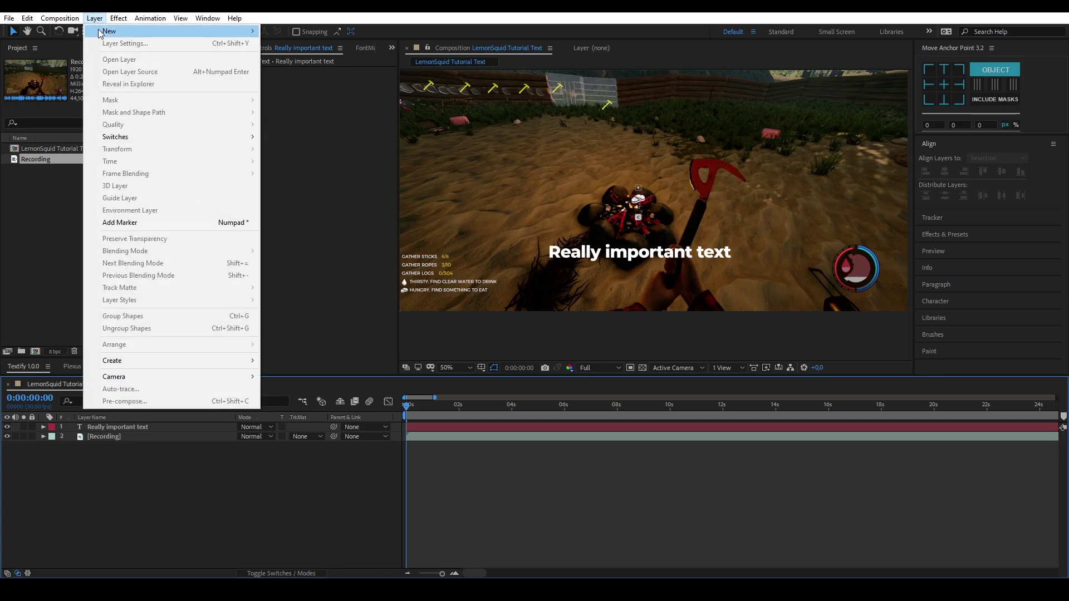
mouse_move(100, 32)
left_click(312, 93)
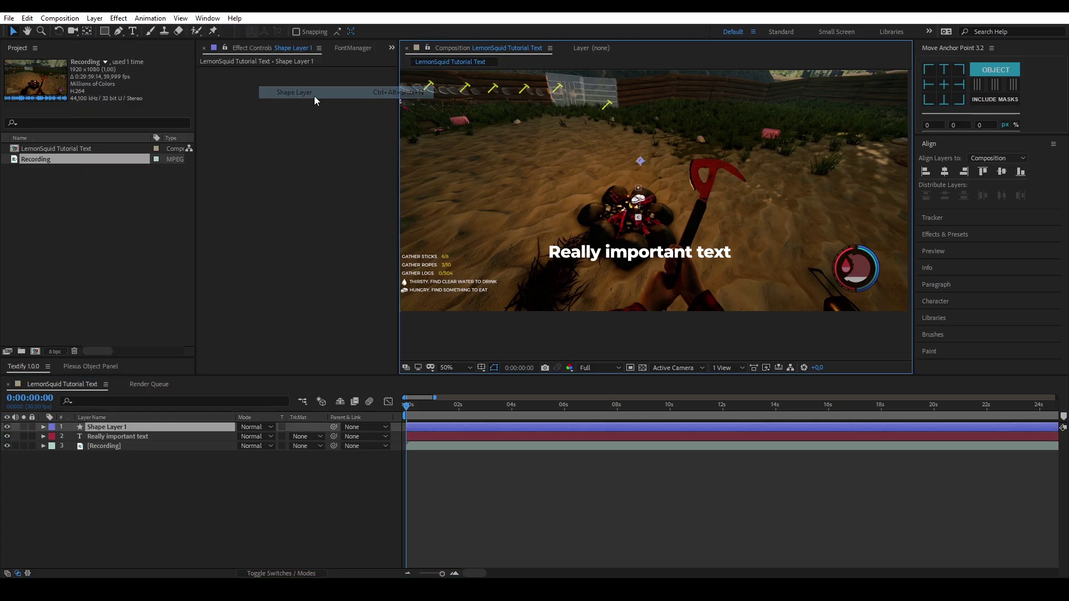
key("q")
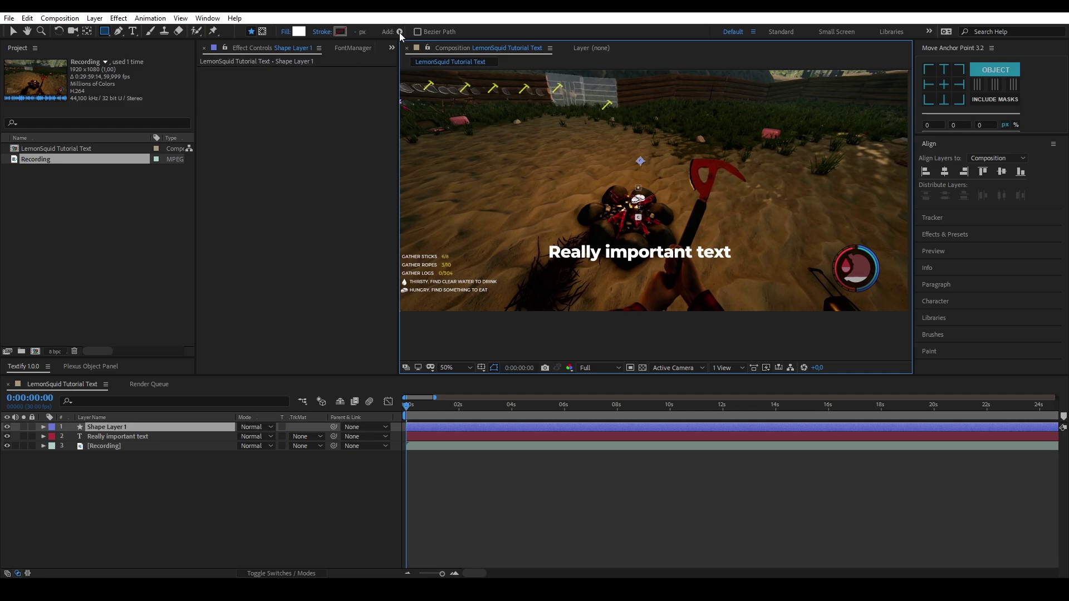
left_click(399, 32)
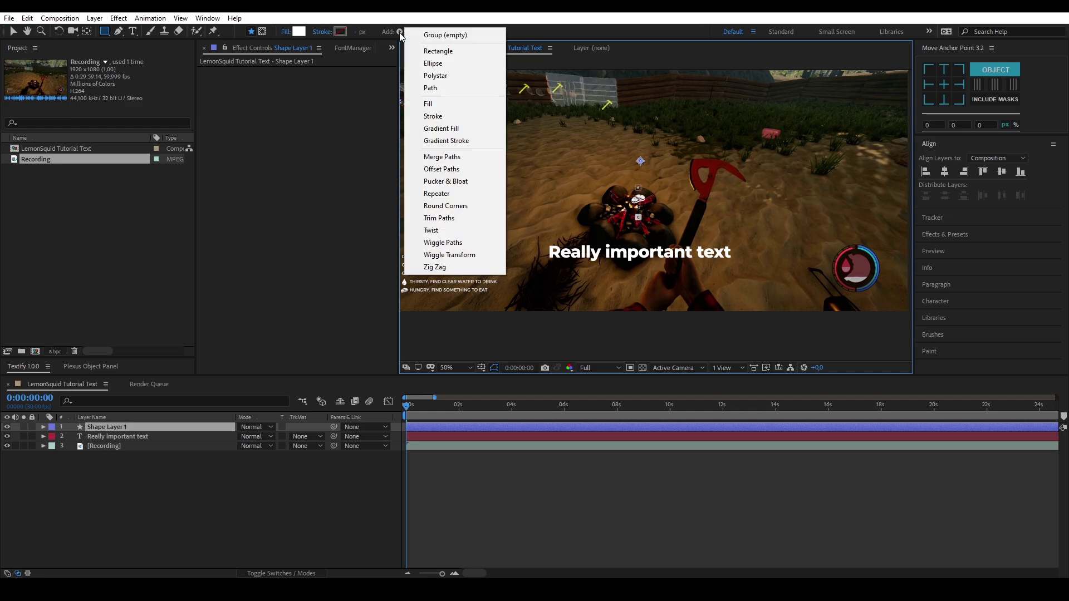
left_click(452, 51)
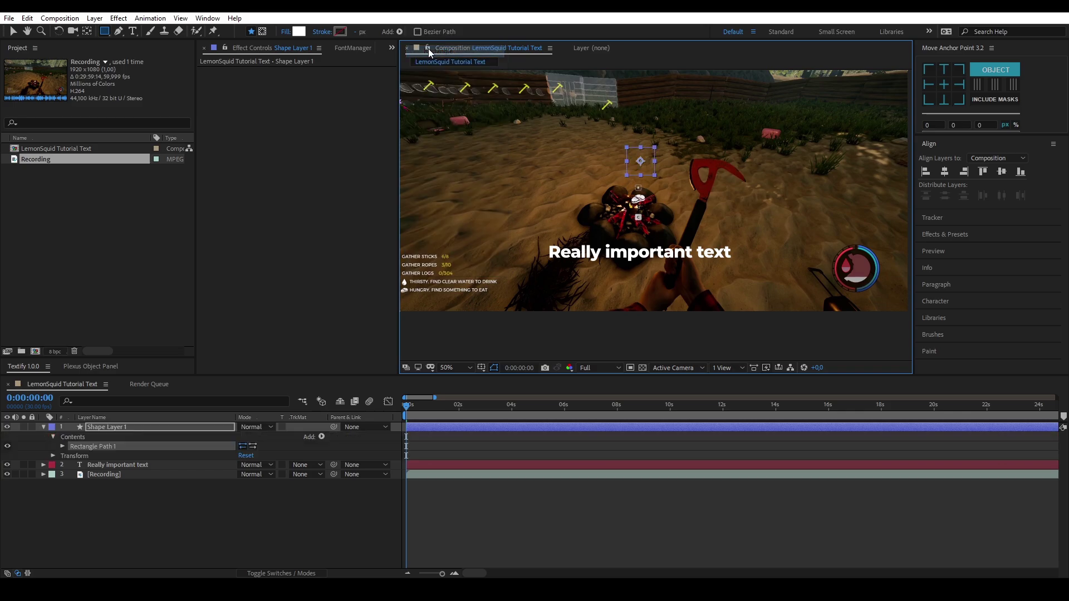
left_click(400, 31)
left_click(459, 103)
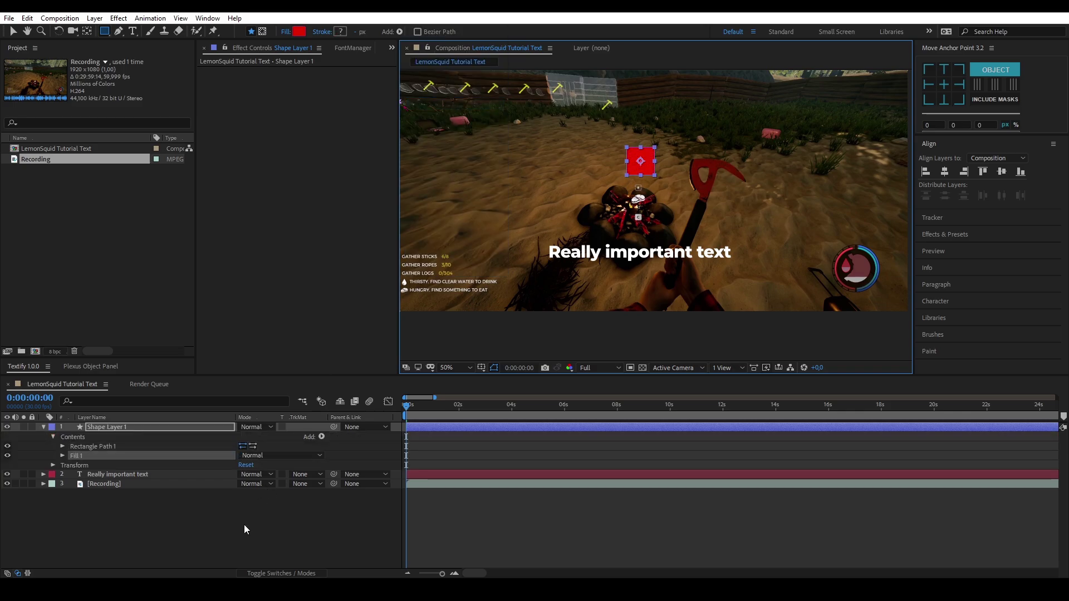
Change the rectangle's fill color to black.
left_click(301, 34)
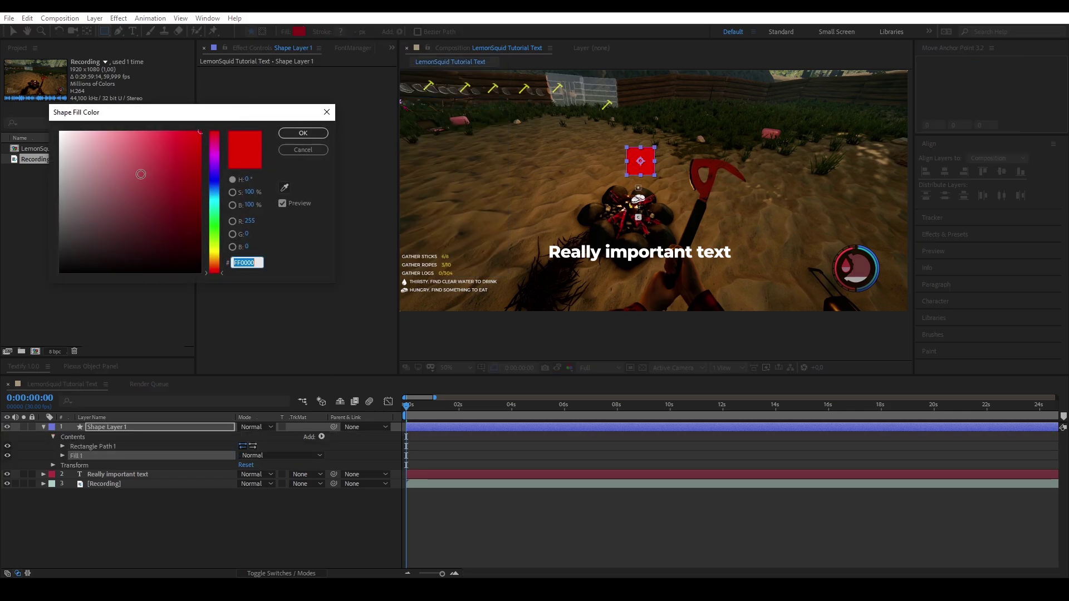
left_click_drag(141, 173, 52, 309)
left_click(303, 133)
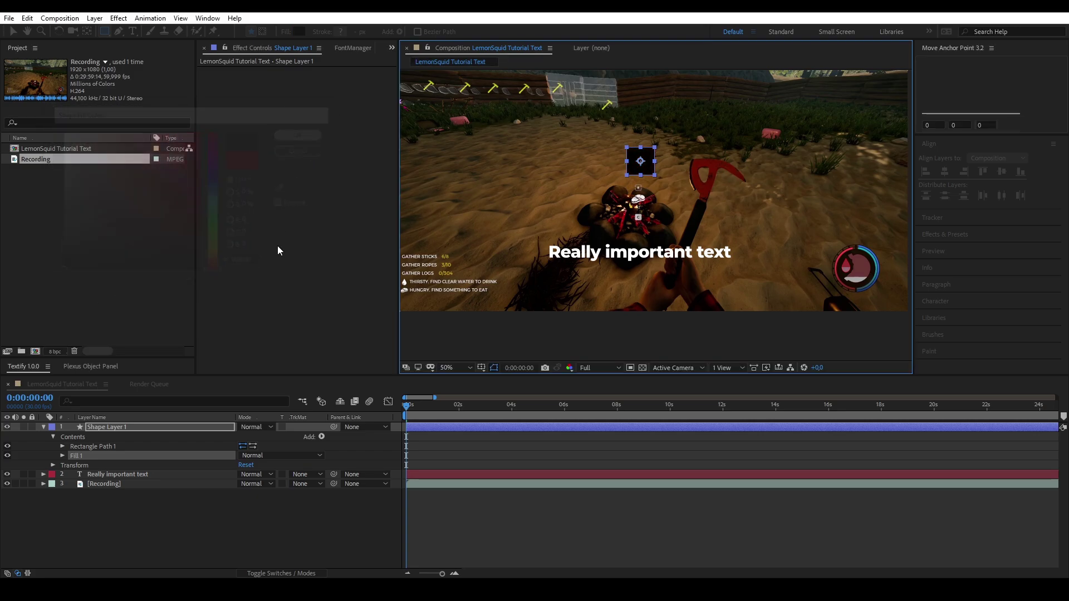
key("v")
left_click(199, 522)
Unlink the rectangle path's size proportions and set its size to 800 by 160.
left_click(63, 447)
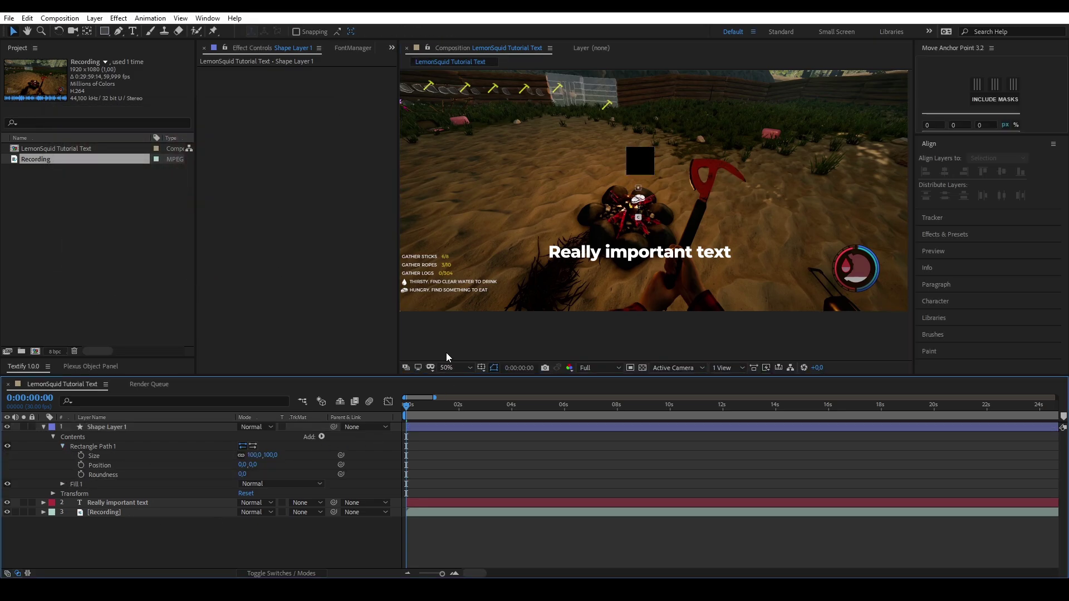
left_click_drag(263, 455, 671, 469)
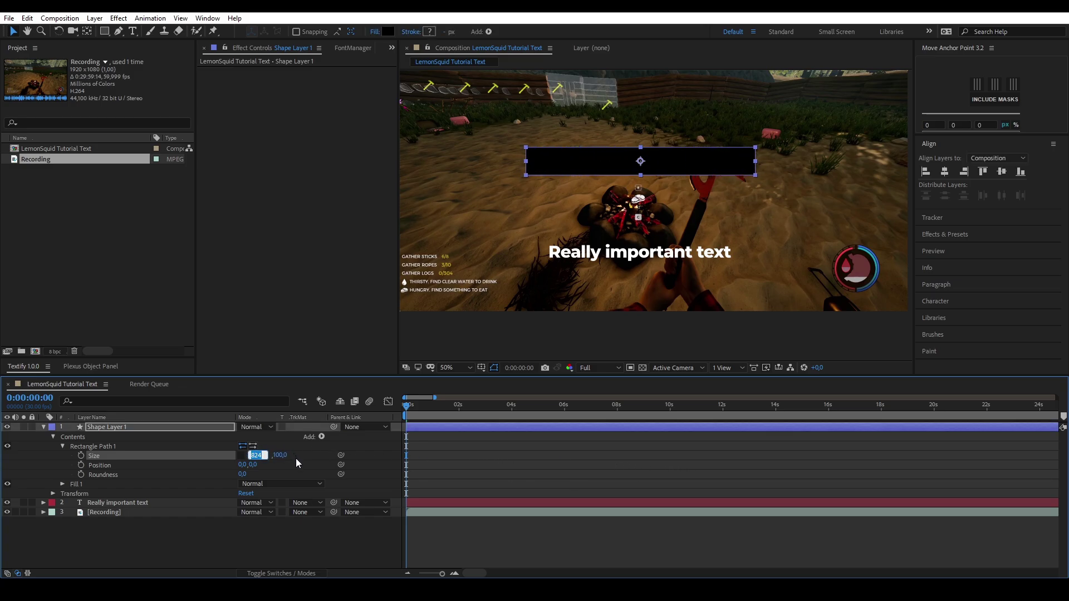
type("800")
key("Return")
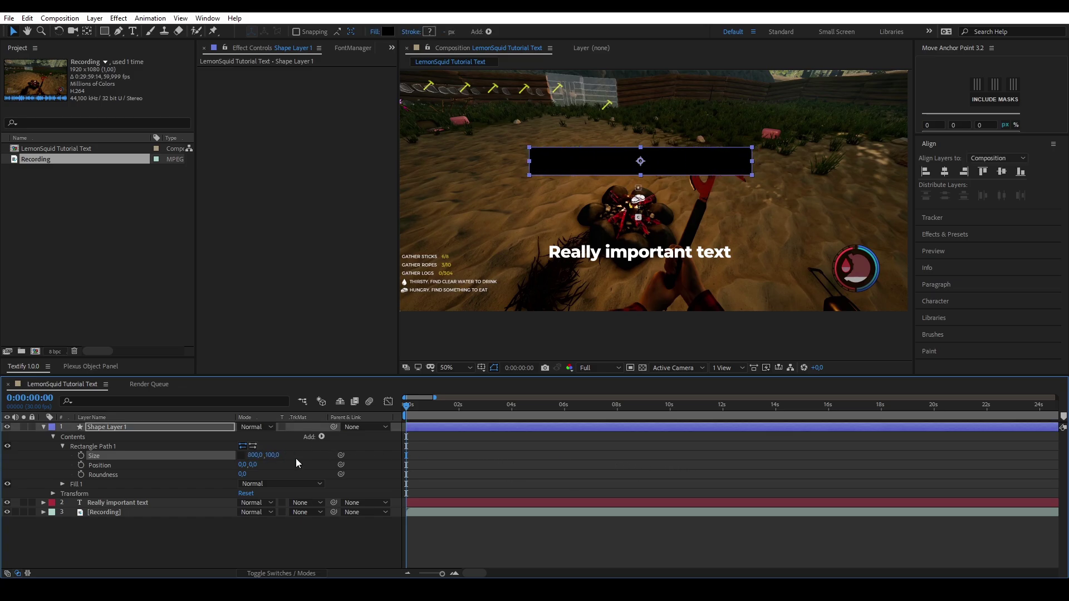
left_click(293, 462)
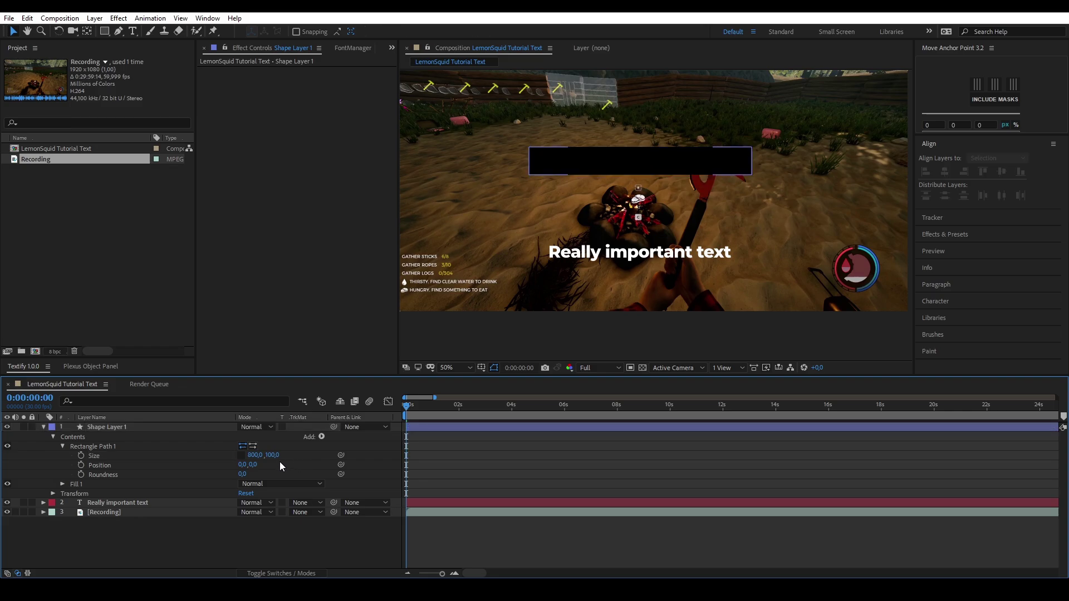
left_click_drag(273, 454, 279, 454)
left_click(279, 454)
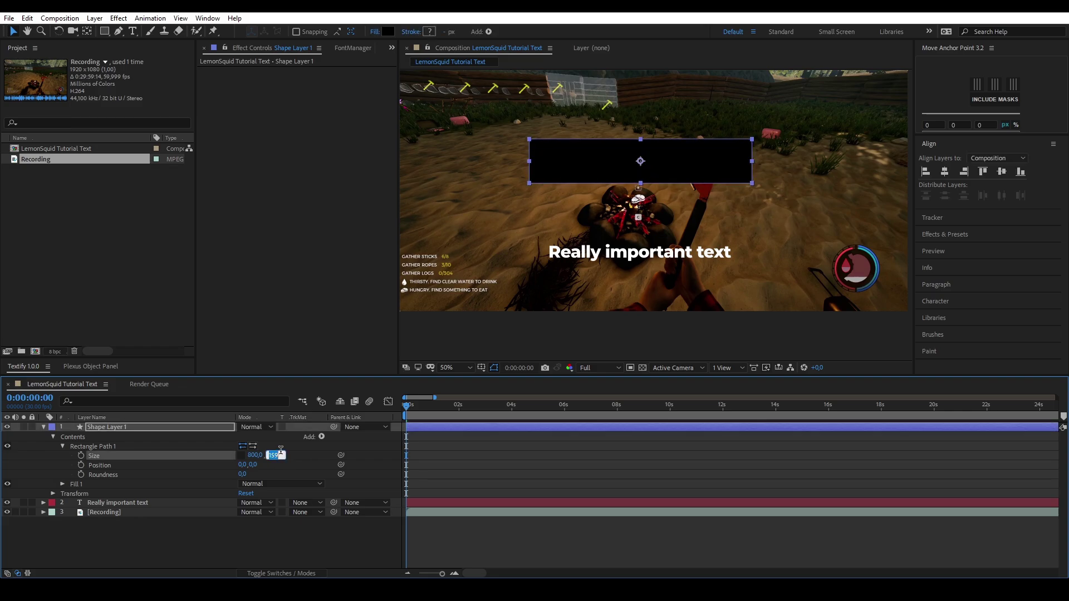
type("160")
key("Return")
left_click(254, 544)
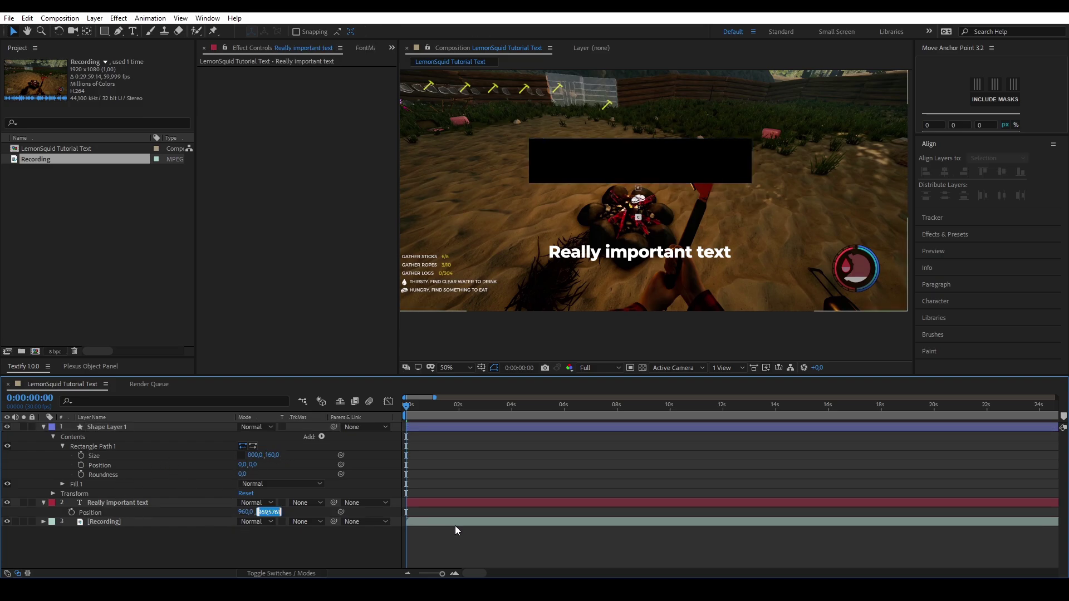
Set the vertical position of the "Really important text" layer to 870.
key("Return")
left_click(265, 511)
type("870")
key("Return")
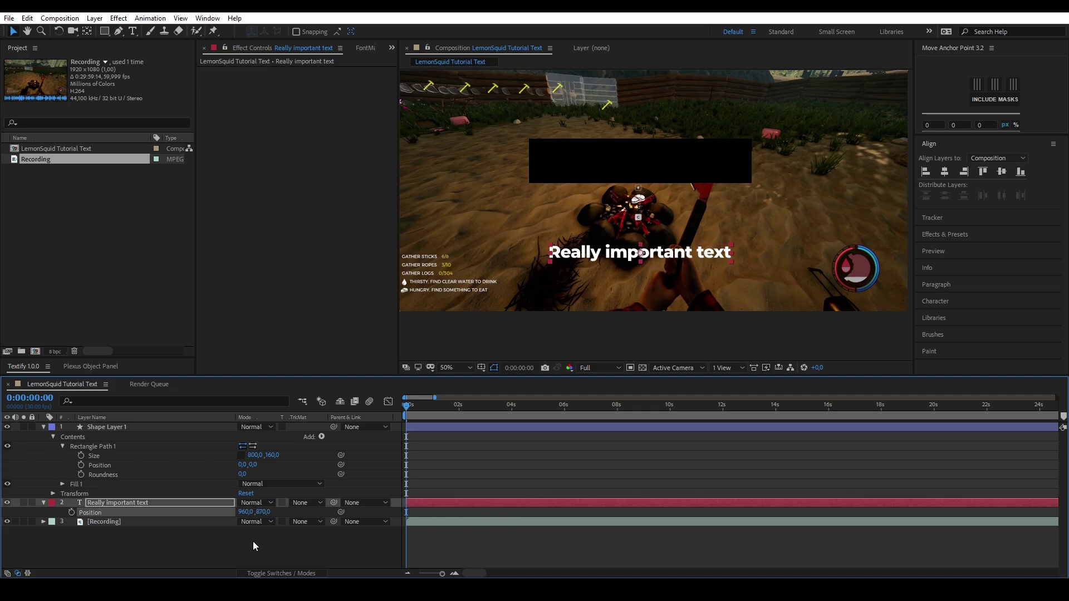
Set the vertical position of Shape Layer 1 to 570.
left_click(179, 427)
key("p")
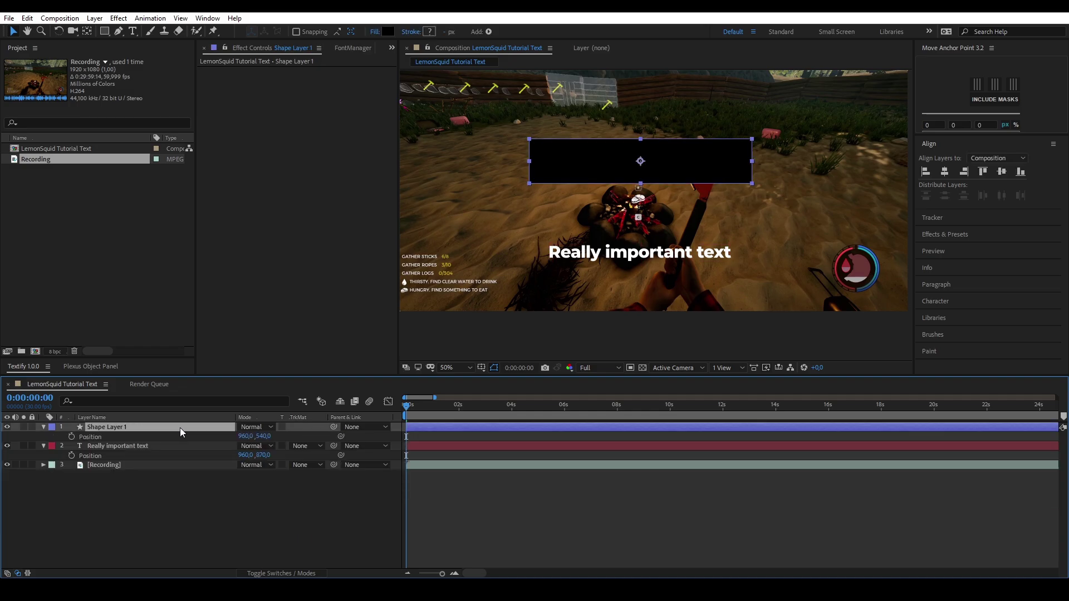
left_click(263, 436)
type("570")
key("Return")
Place Shape Layer 1 below the "Really important text" layer and set its vertical position to 870.
left_click_drag(184, 427, 184, 454)
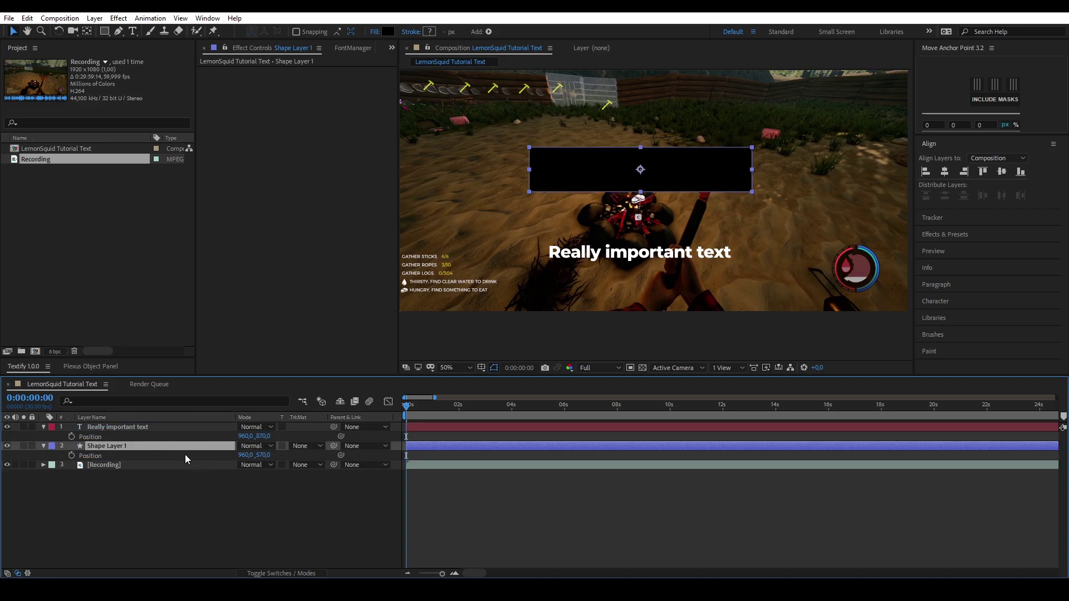
left_click(169, 484)
left_click(168, 446)
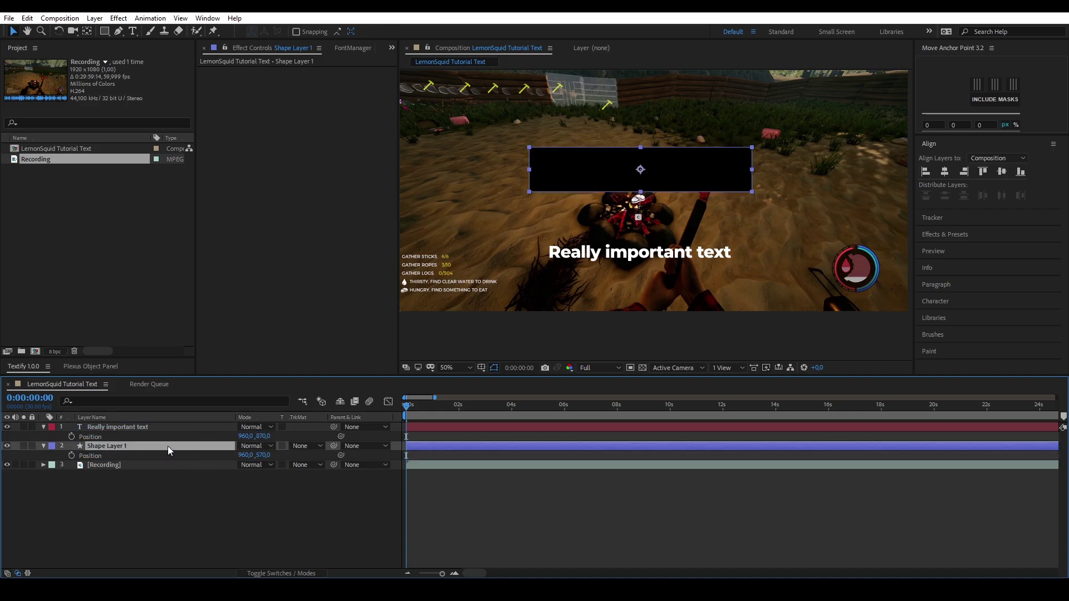
left_click(262, 455)
type("870")
key("Return")
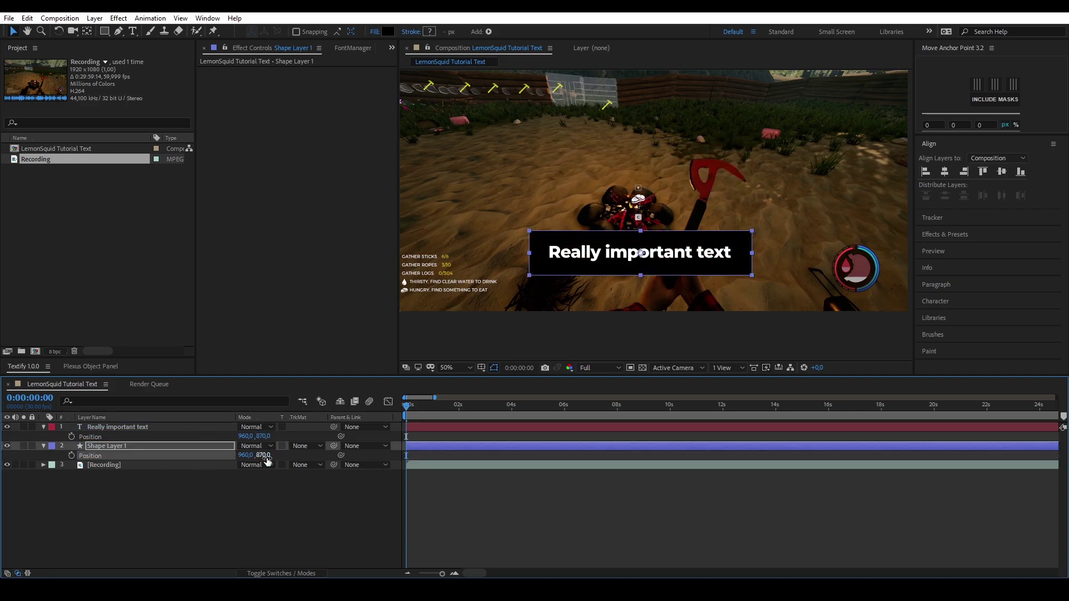
Set the roundness of Shape Layer 1's rectangle path to 45.
left_click(43, 445)
left_click(43, 446)
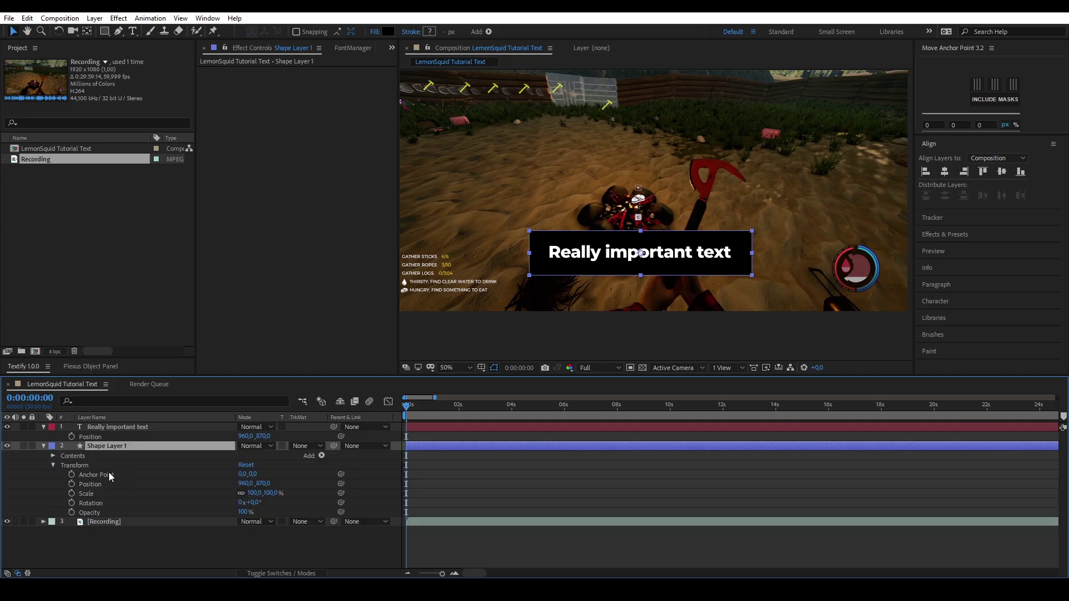
left_click(53, 456)
left_click(62, 466)
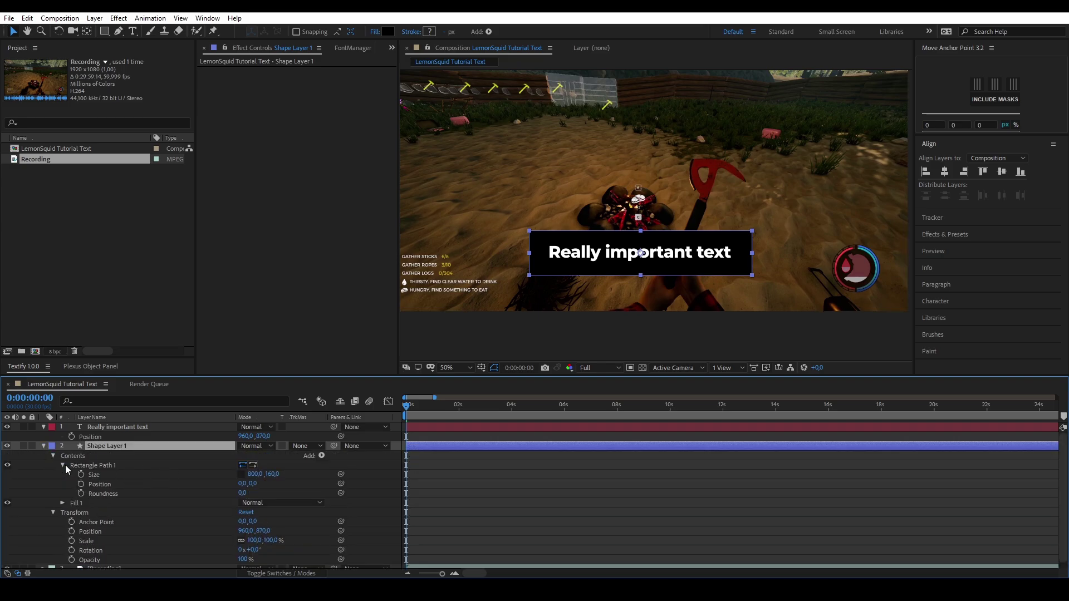
left_click_drag(241, 493, 266, 494)
left_click(276, 492)
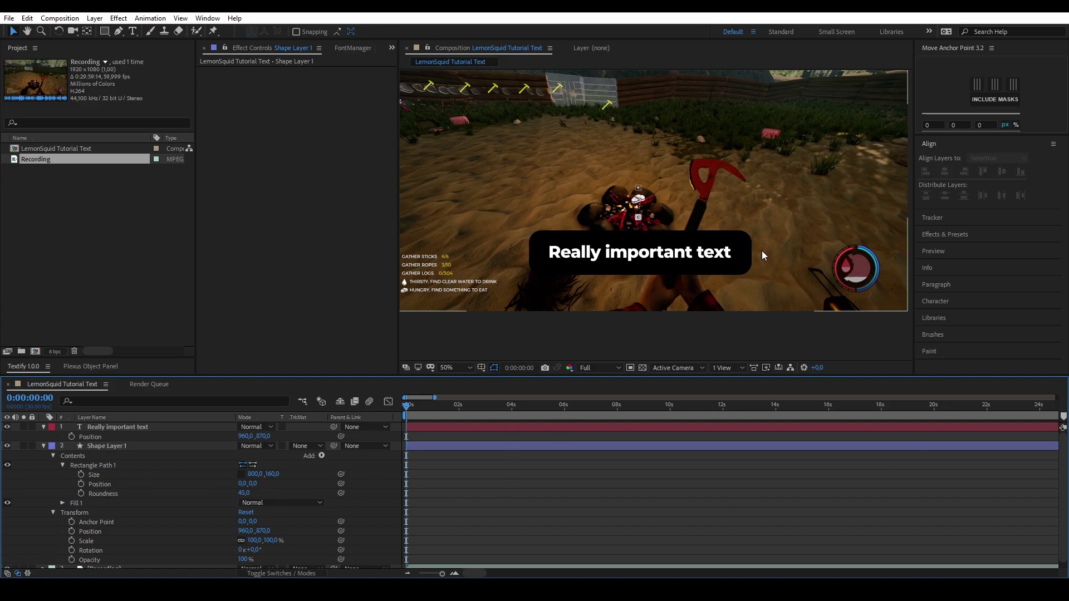
Set the opacity of Shape Layer 1 to 50%.
key("slash")
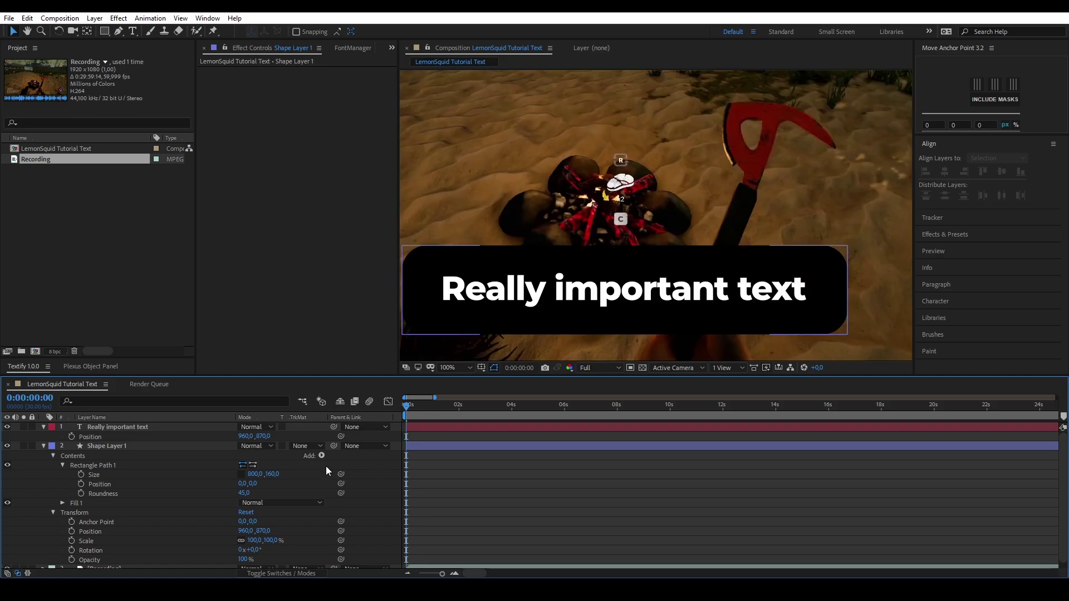
left_click(150, 445)
key("t")
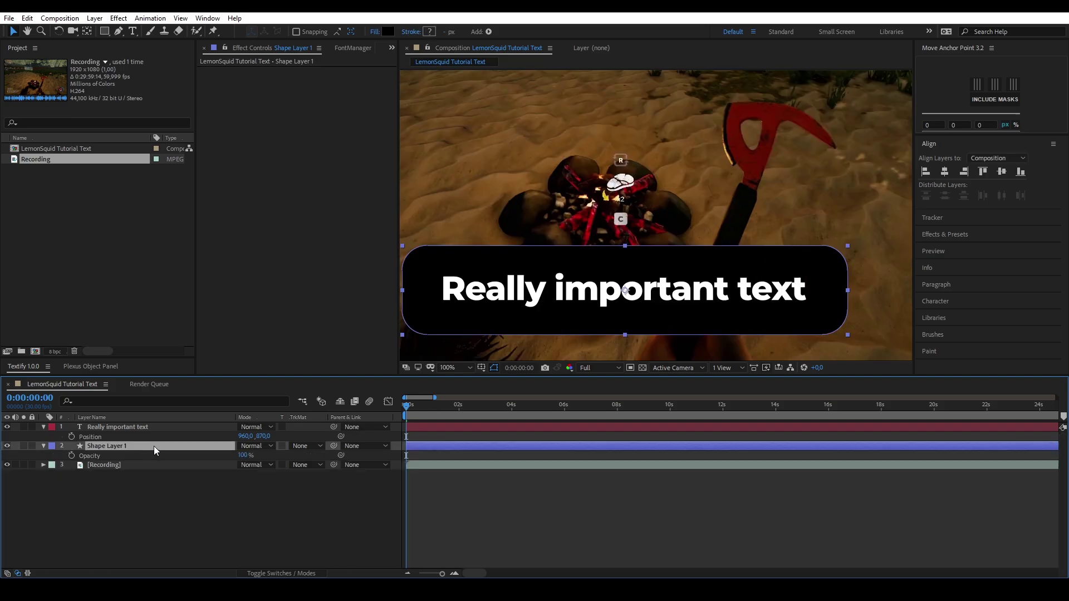
left_click(245, 455)
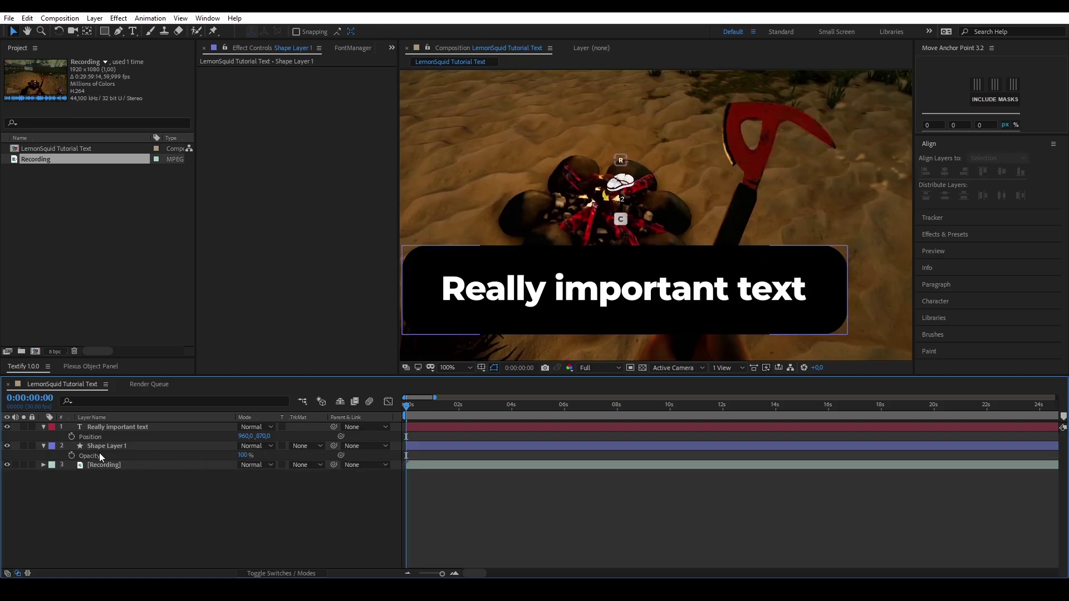
type("50")
key("Return")
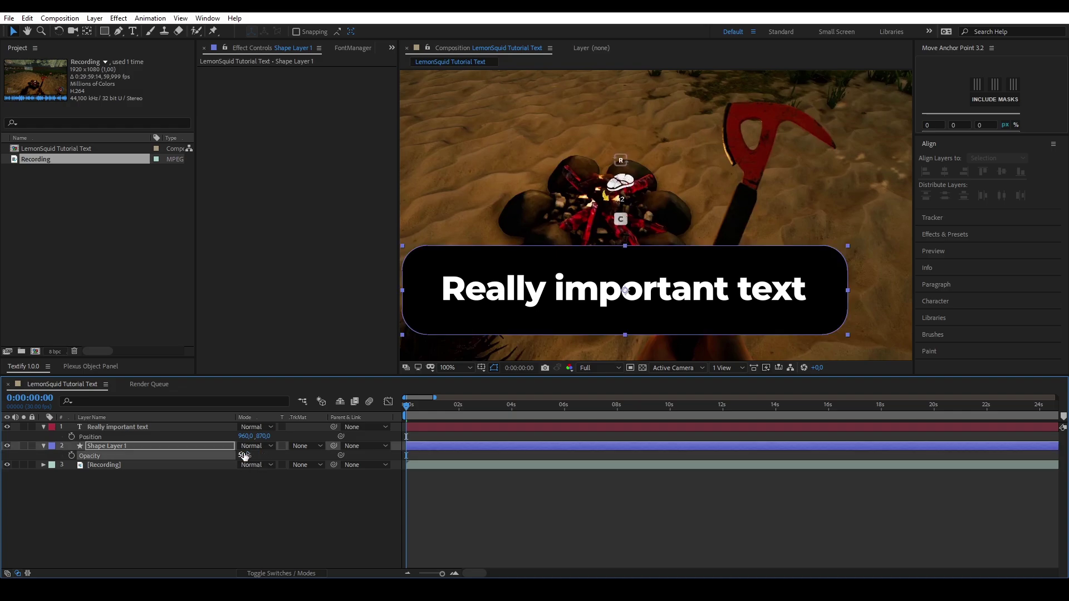
left_click(126, 450)
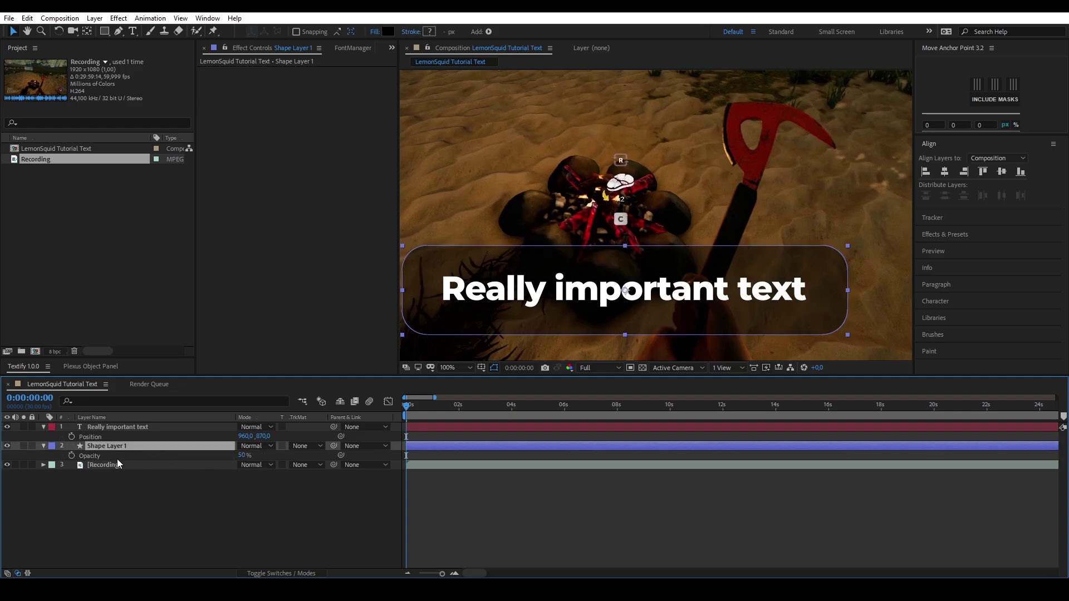
key("t")
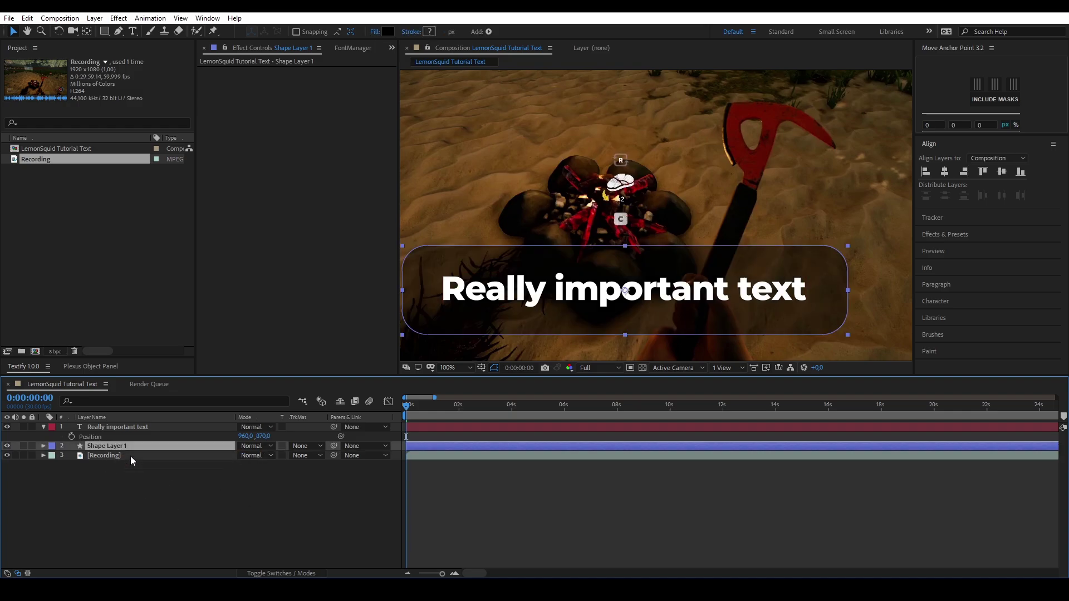
key("t")
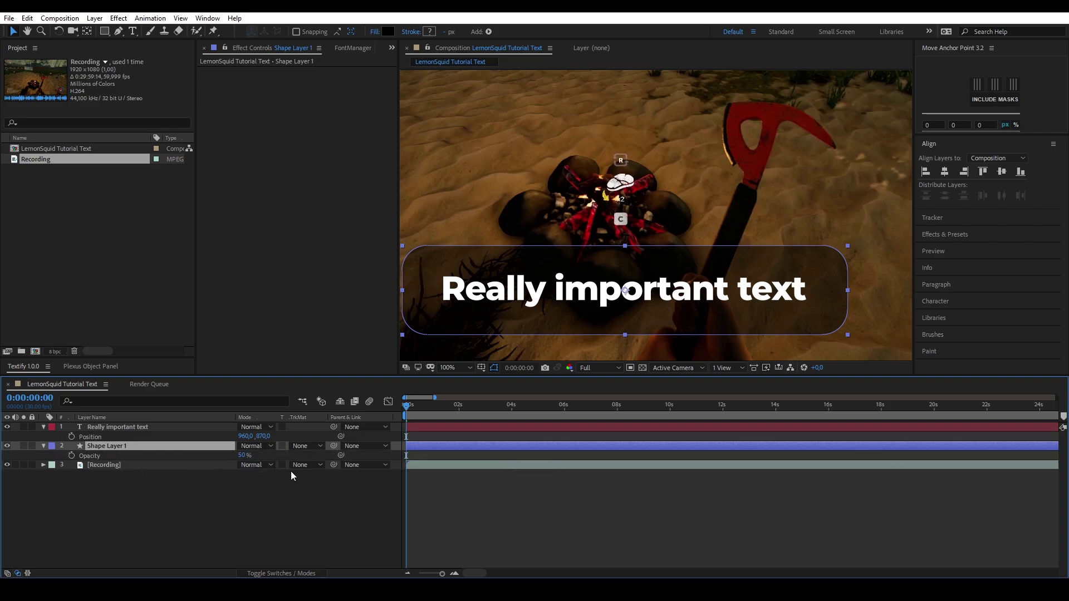
key("shift+s")
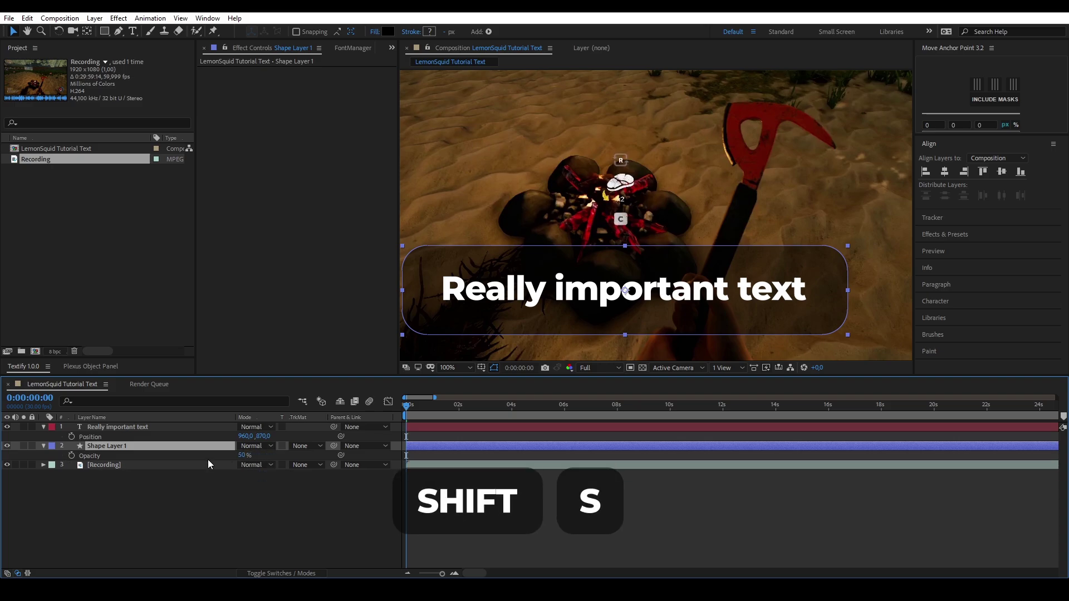
key("shift+s")
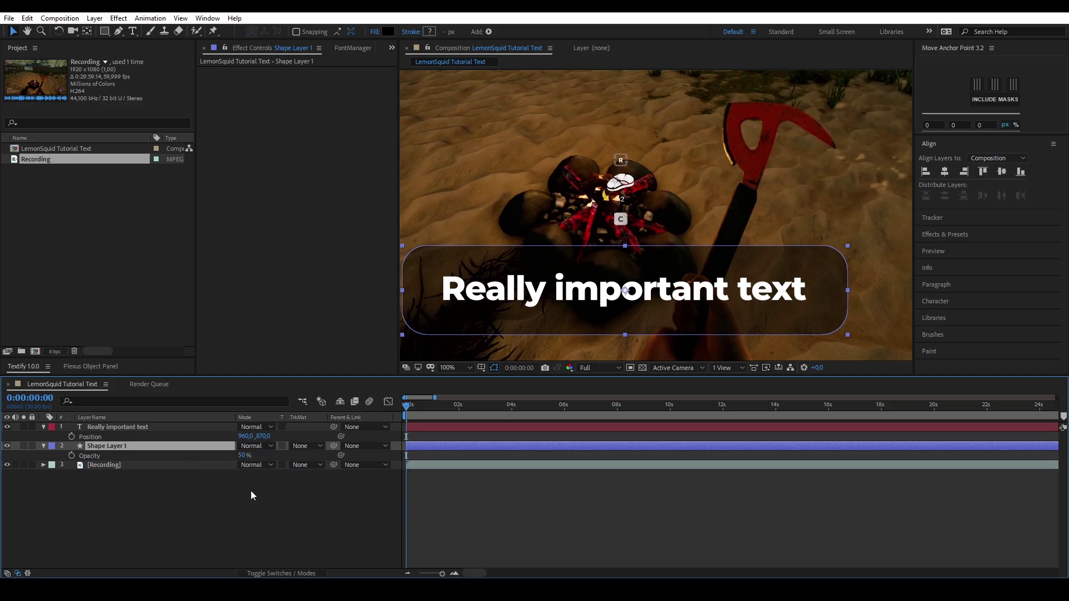
Duplicate Shape Layer 1 and change the duplicate's fill color to white.
left_click(142, 449)
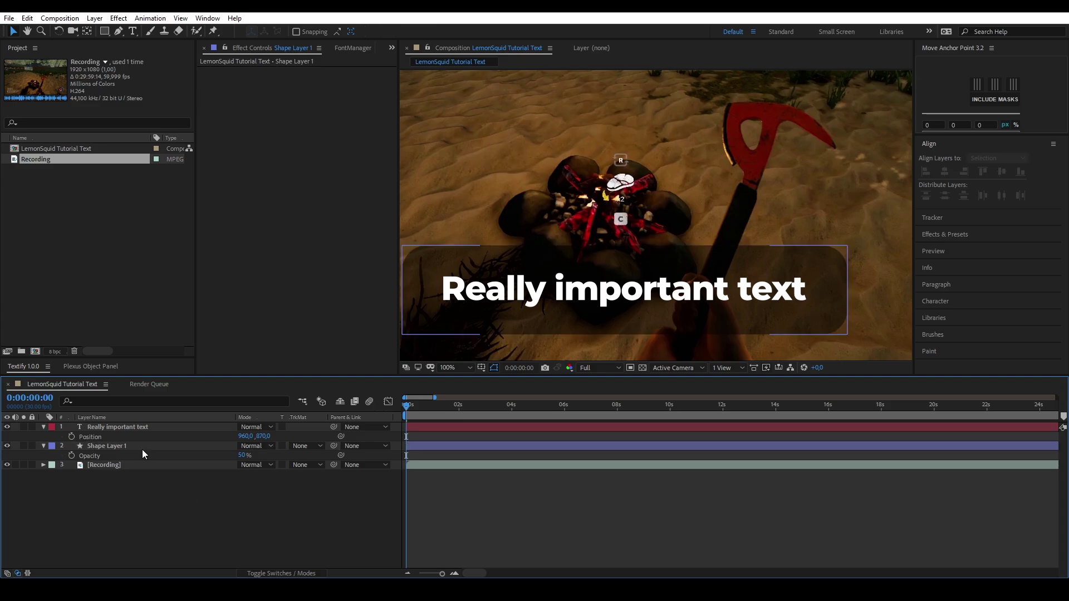
key("ctrl+d")
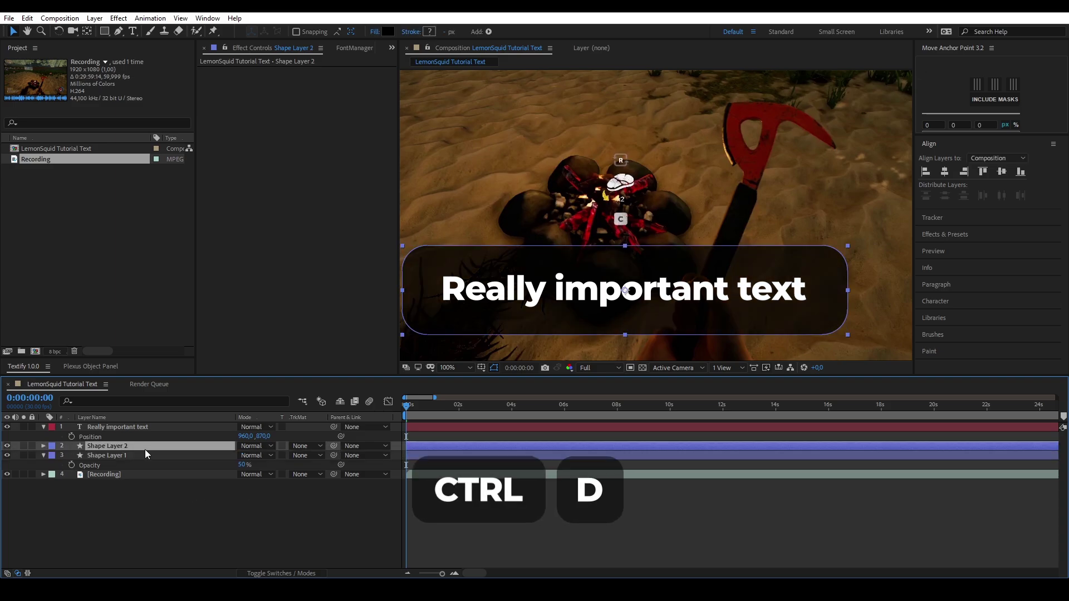
left_click(387, 32)
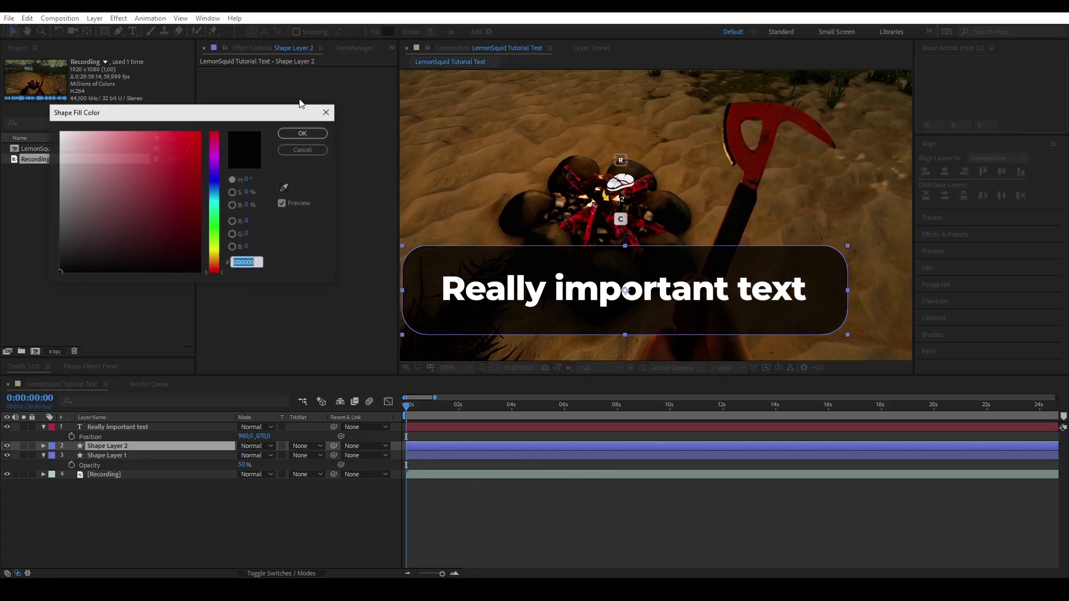
left_click(60, 133)
left_click(303, 133)
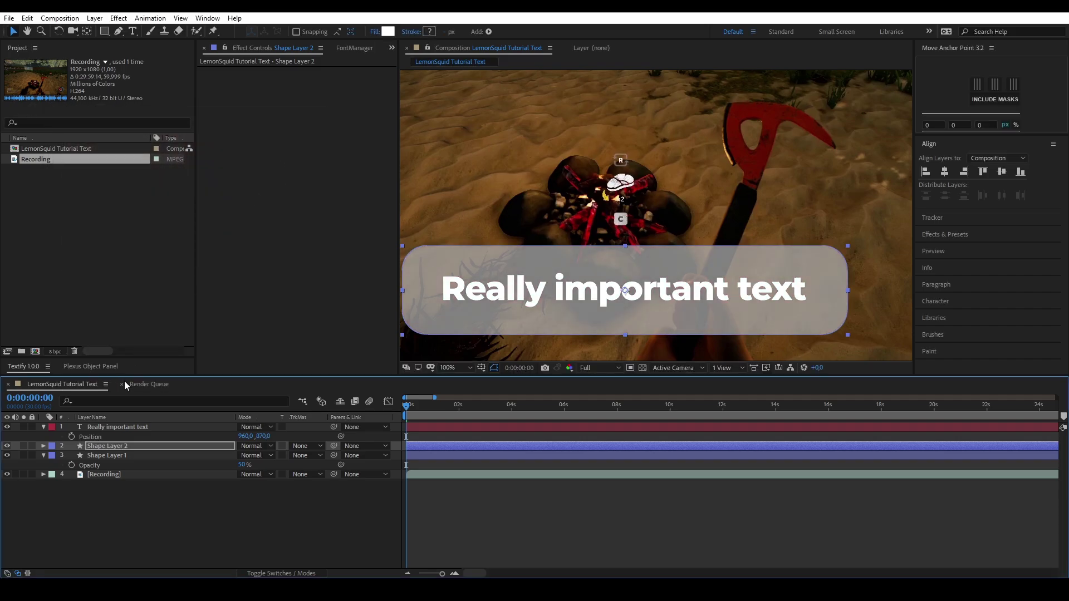
Raise the opacity of the white Shape Layer 2 to 100%.
left_click(129, 445)
key("t")
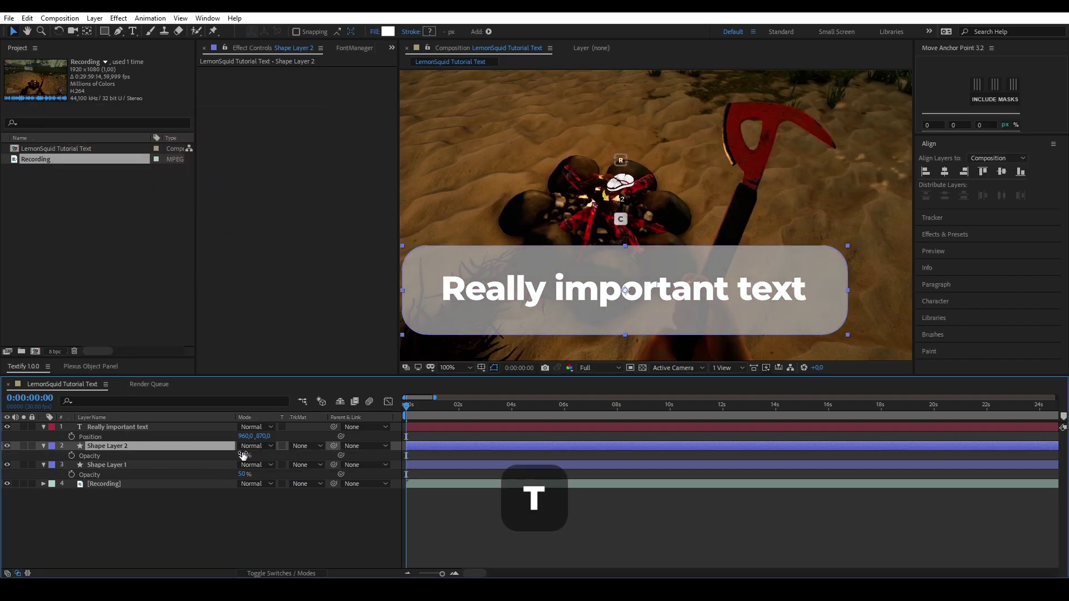
left_click_drag(242, 456, 326, 455)
left_click(324, 454)
Collapse the layer properties and set Shape Layer 2's track matte to Alpha Matte "Really important text".
key("u")
left_click(304, 438)
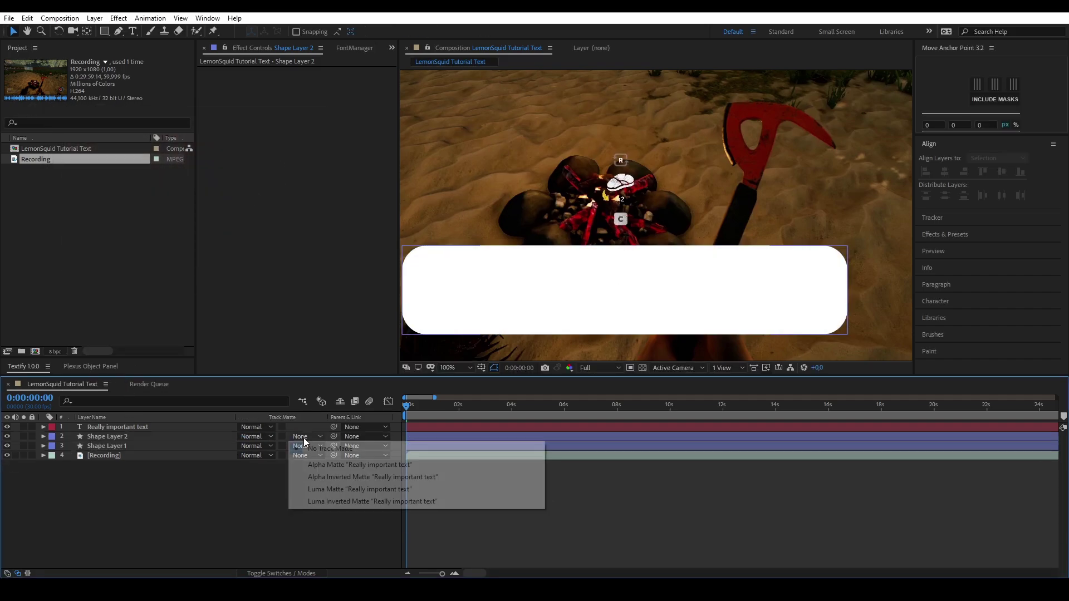
left_click(337, 466)
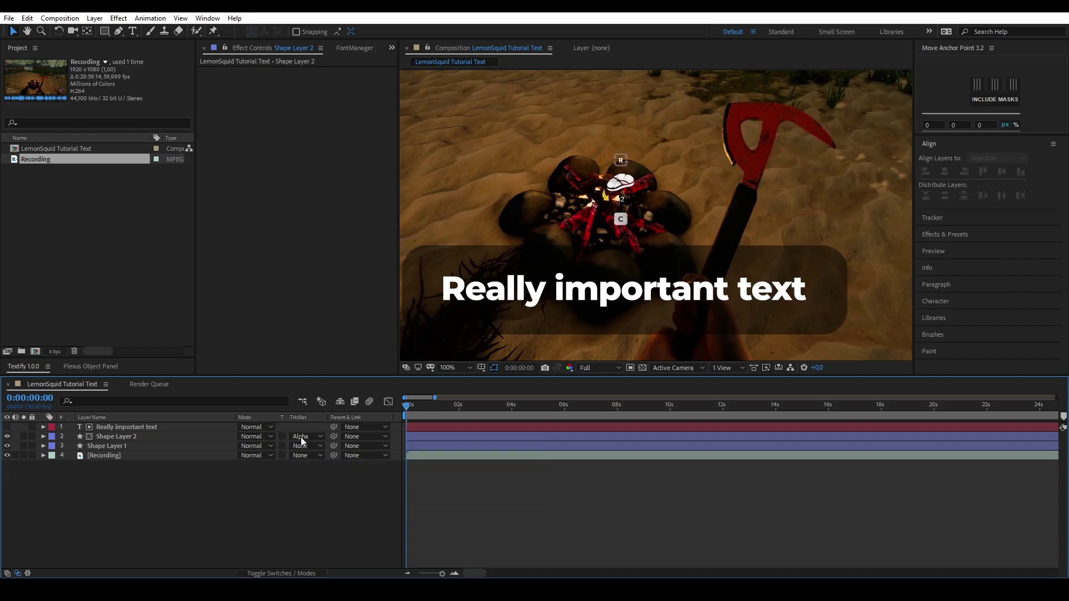
Reduce the width of Shape Layer 1's rectangle path to 604 at frame 22.
mouse_move(436, 410)
left_mouse_down()
mouse_move(448, 408)
mouse_move(425, 411)
left_mouse_up()
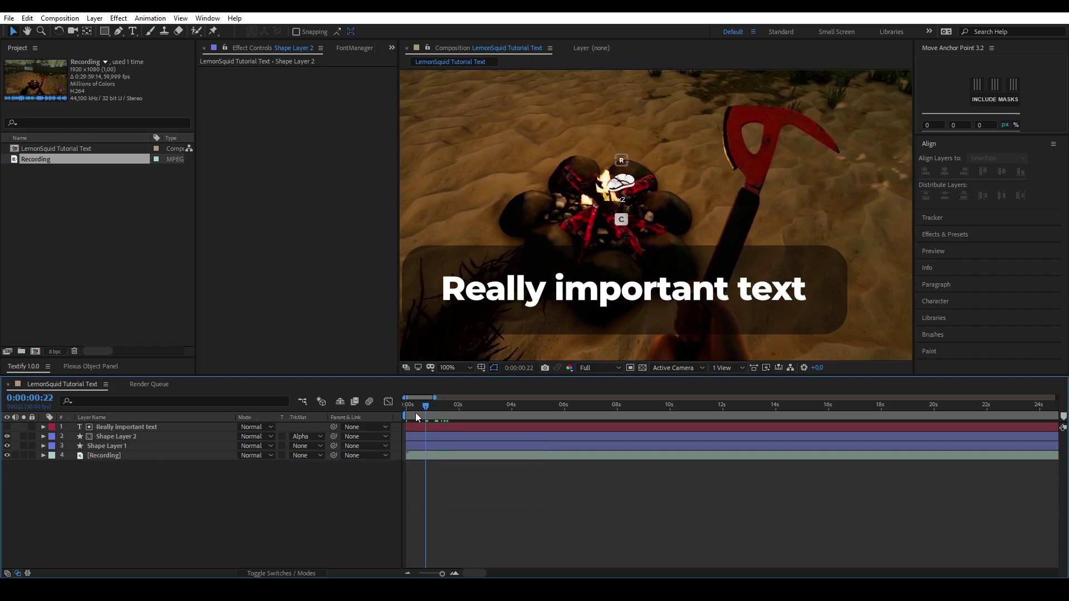
left_click(118, 445)
left_click(122, 439, "shift")
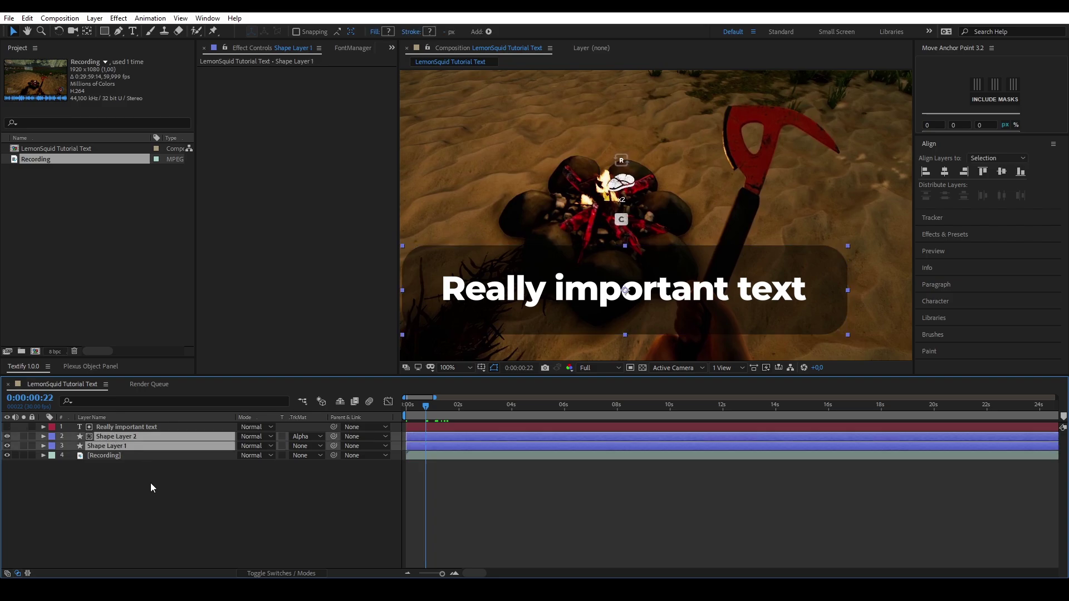
left_click(108, 447)
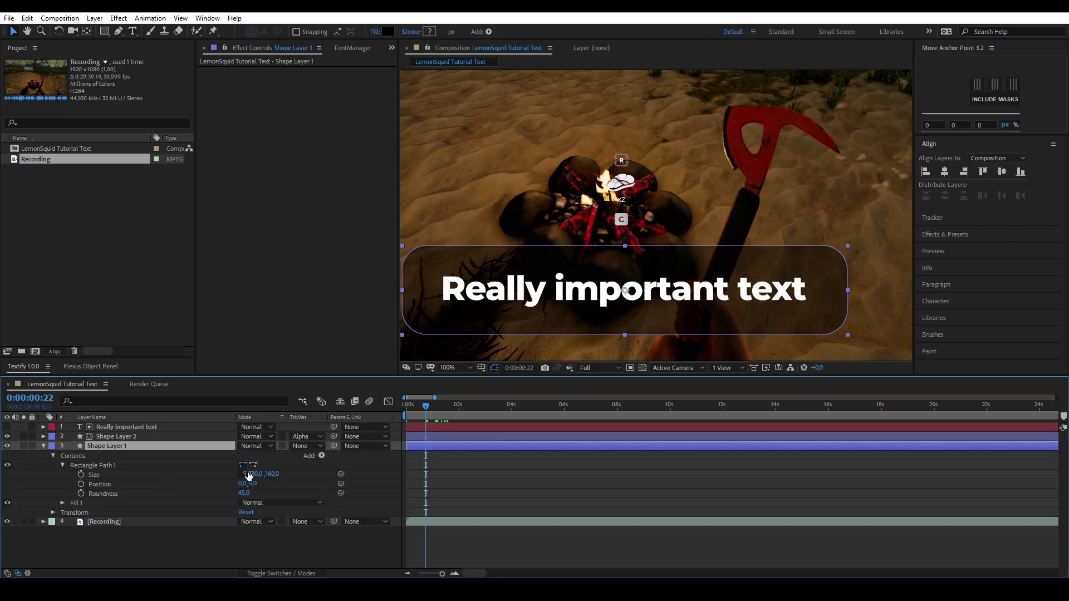
left_click_drag(248, 475, 135, 466)
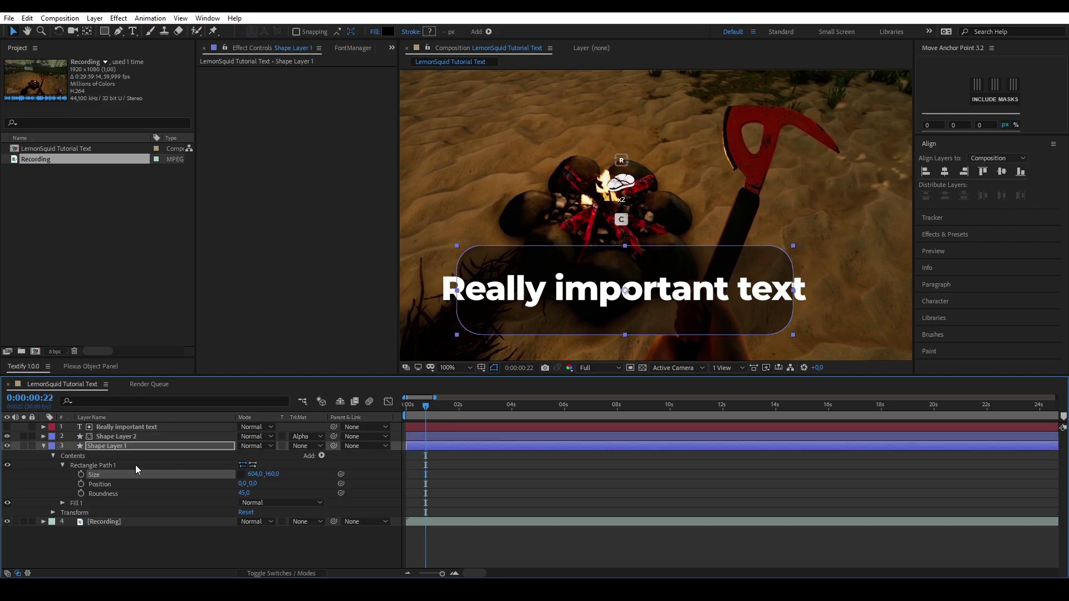
Expand the contents of Shape Layer 2 to show its rectangle path and fill.
left_click(105, 436)
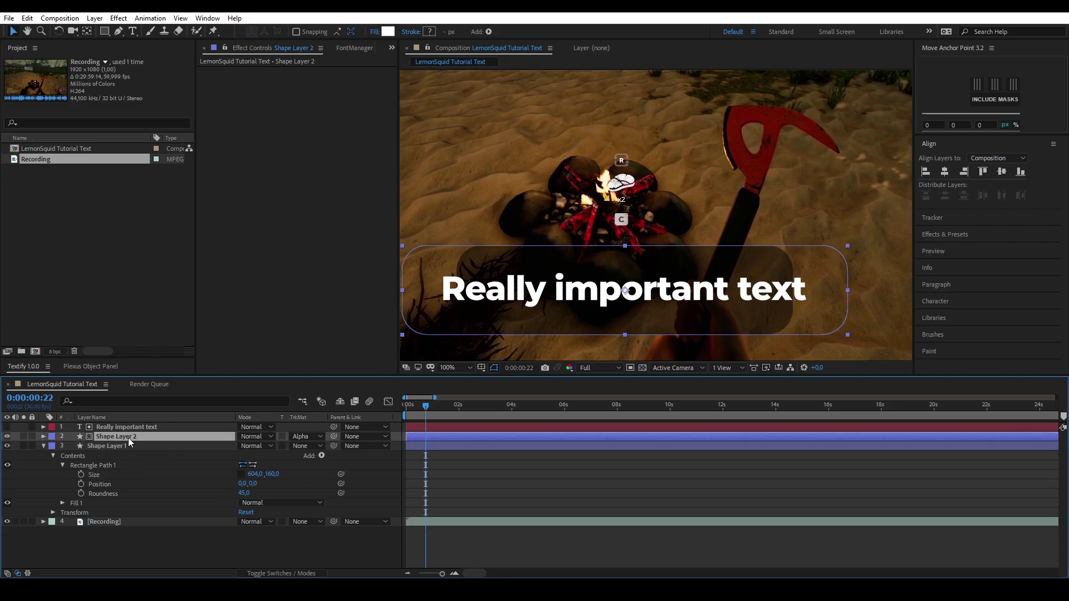
left_click(43, 437)
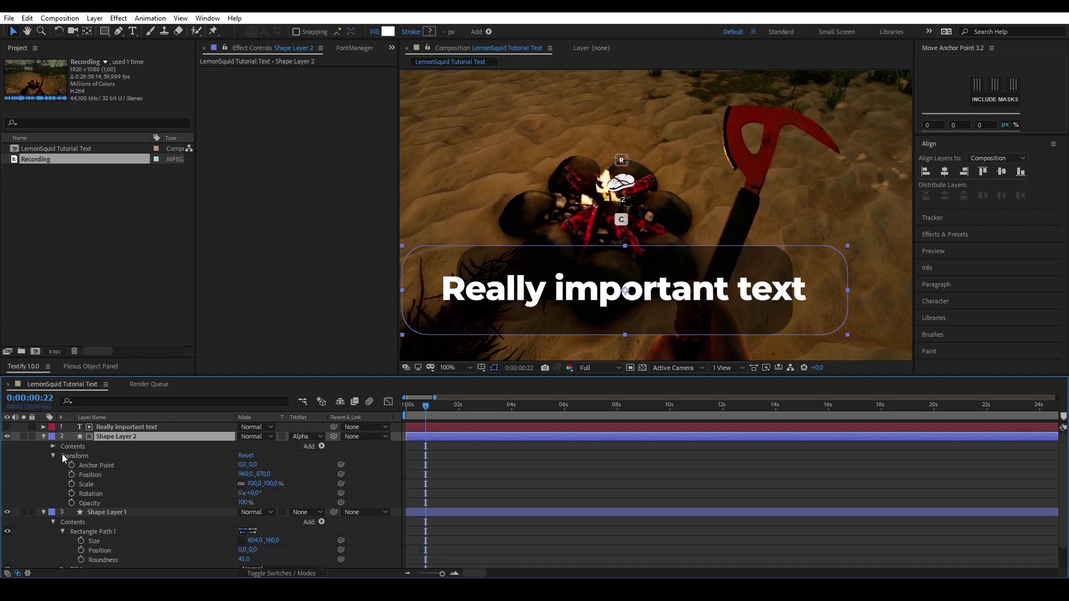
left_click(54, 447)
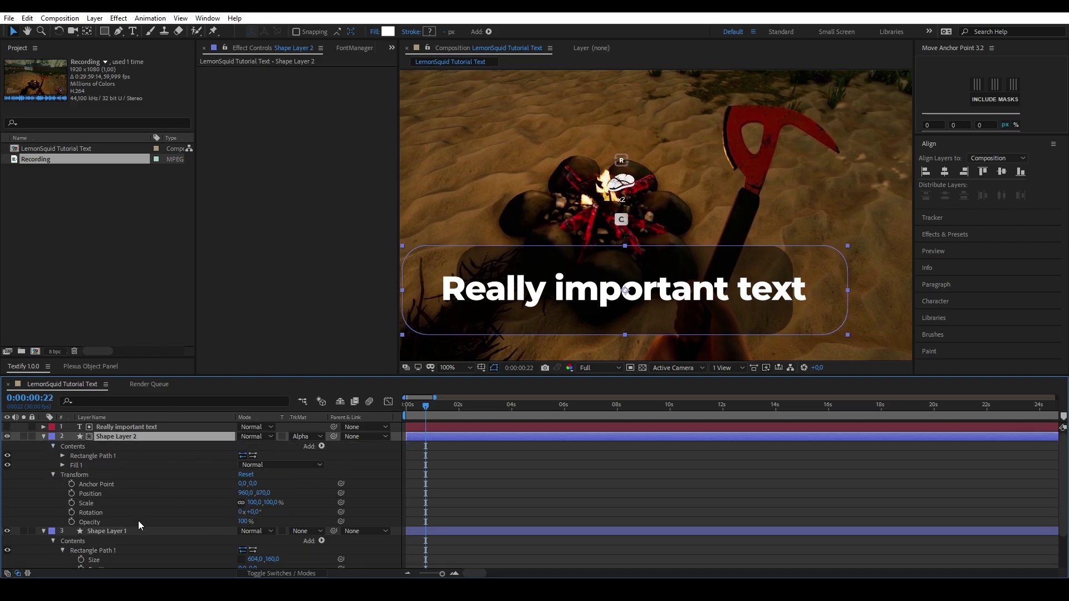
Try narrowing Shape Layer 2's rectangle path with Shape Layer 1 hidden, and undo both changes.
left_click(122, 532)
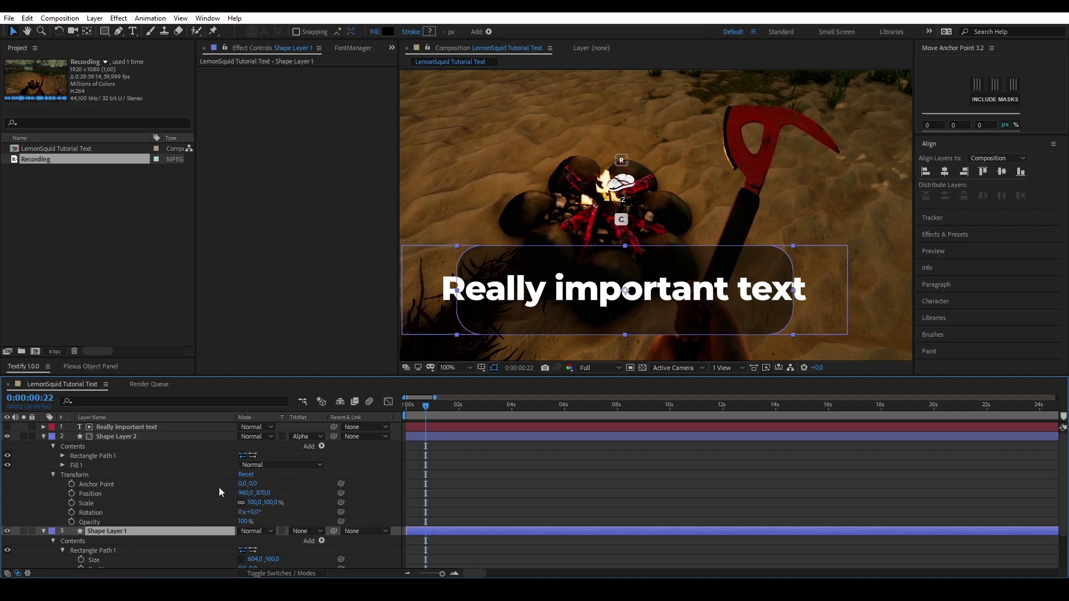
left_click(8, 531)
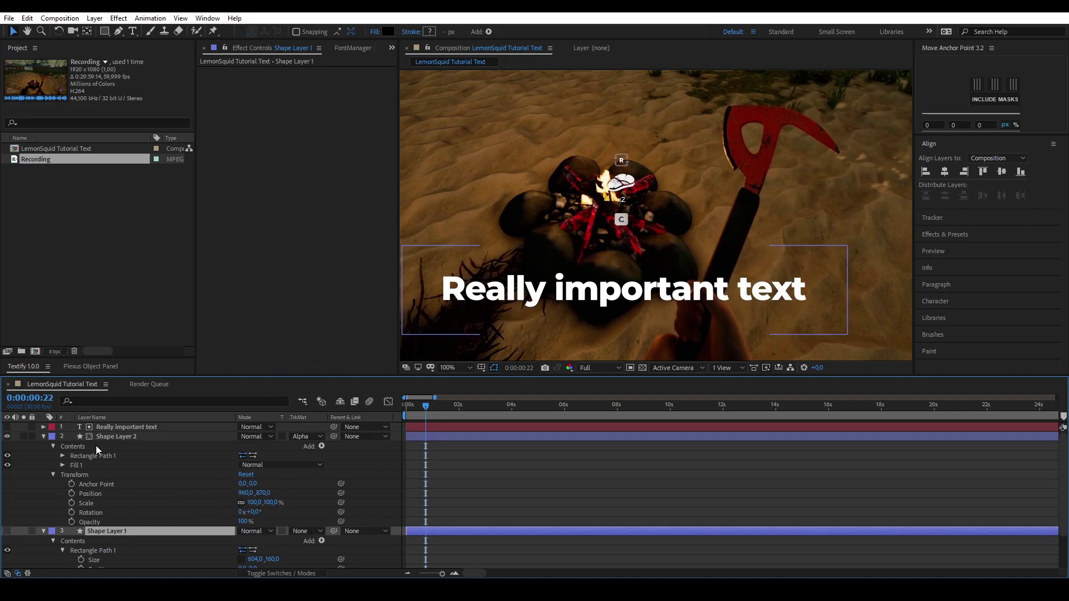
left_click(62, 455)
left_click(108, 435)
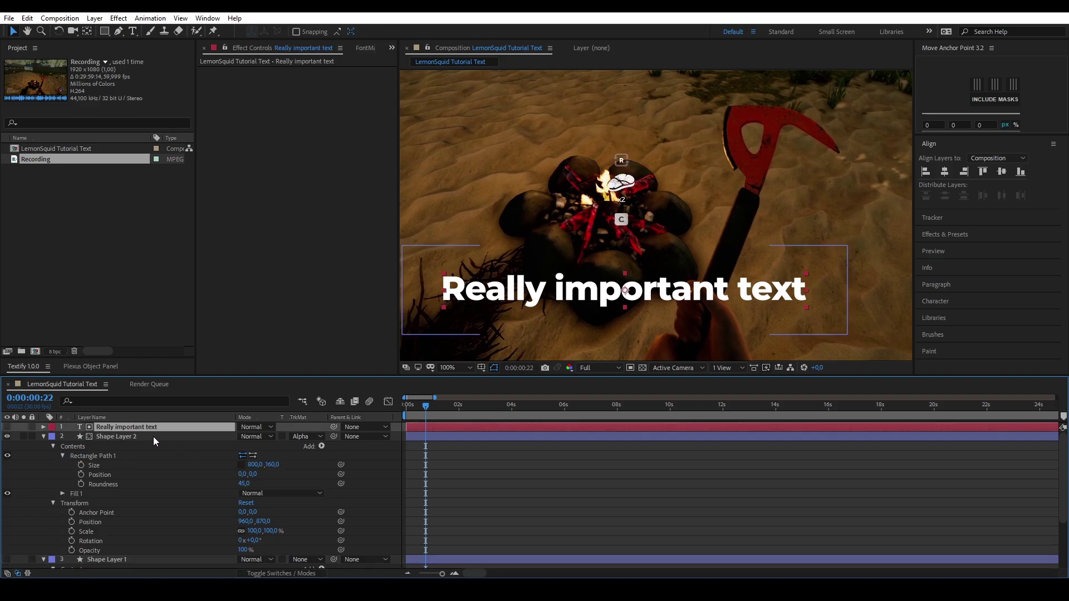
left_click_drag(261, 471, 82, 448)
key("ctrl+z")
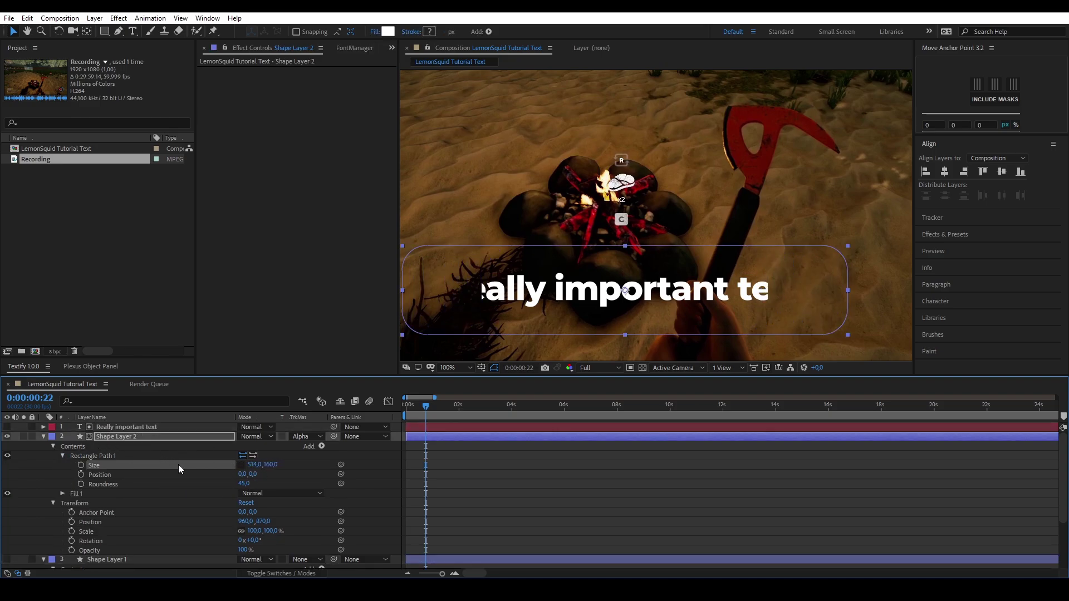
key("ctrl+z")
Set the width of Shape Layer 2's rectangle path to 604, matching Shape Layer 1.
scroll(222, 507, "down", 1)
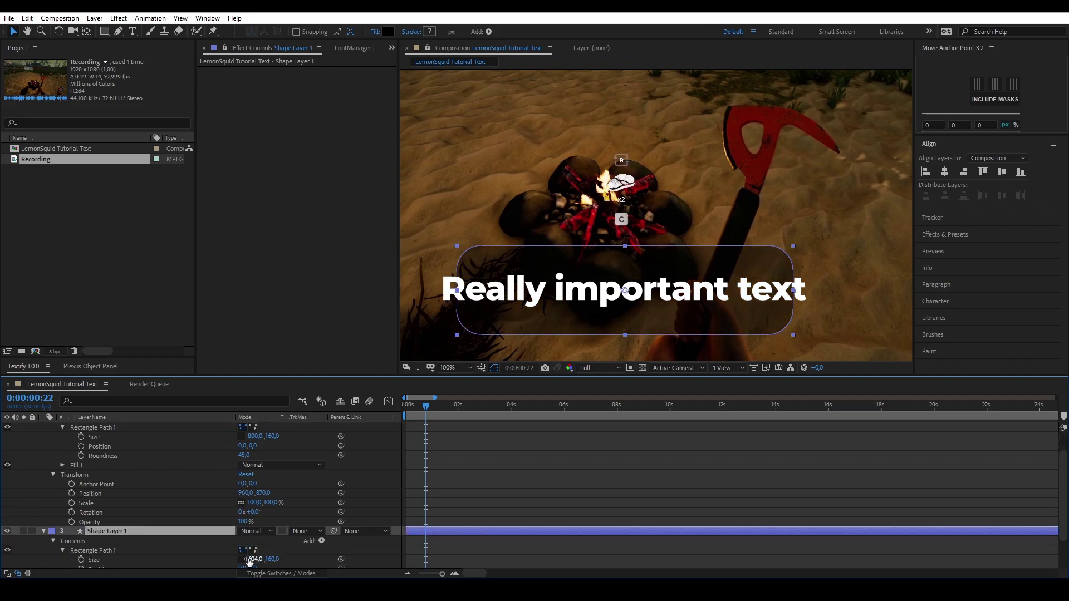
key("Return")
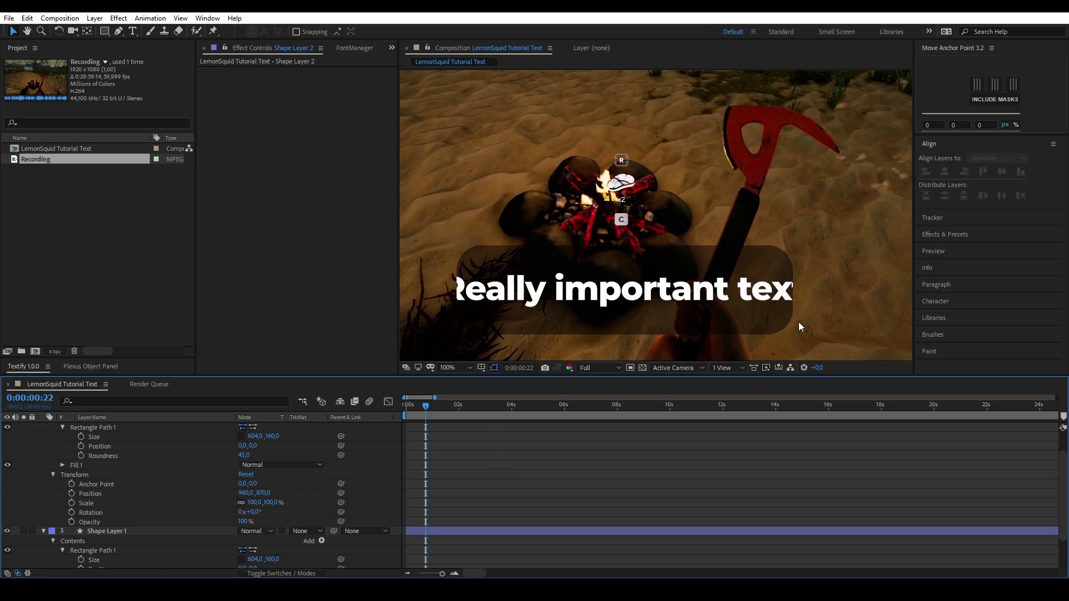
Start animating the Size of Shape Layer 1's rectangle path with a keyframe at 0:00:01:00.
left_click(255, 436)
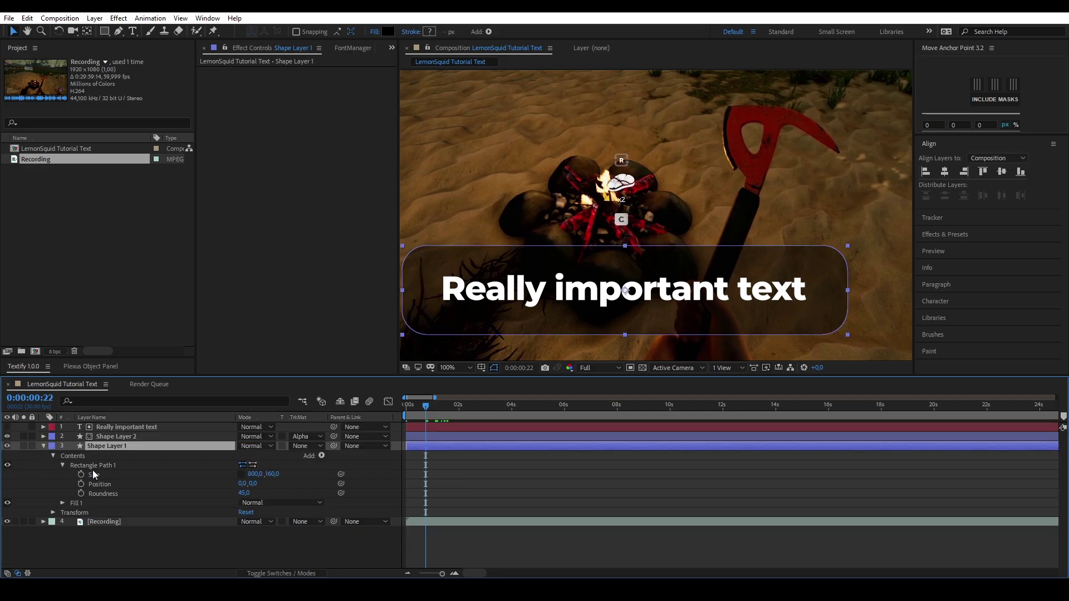
left_click_drag(433, 407, 388, 404)
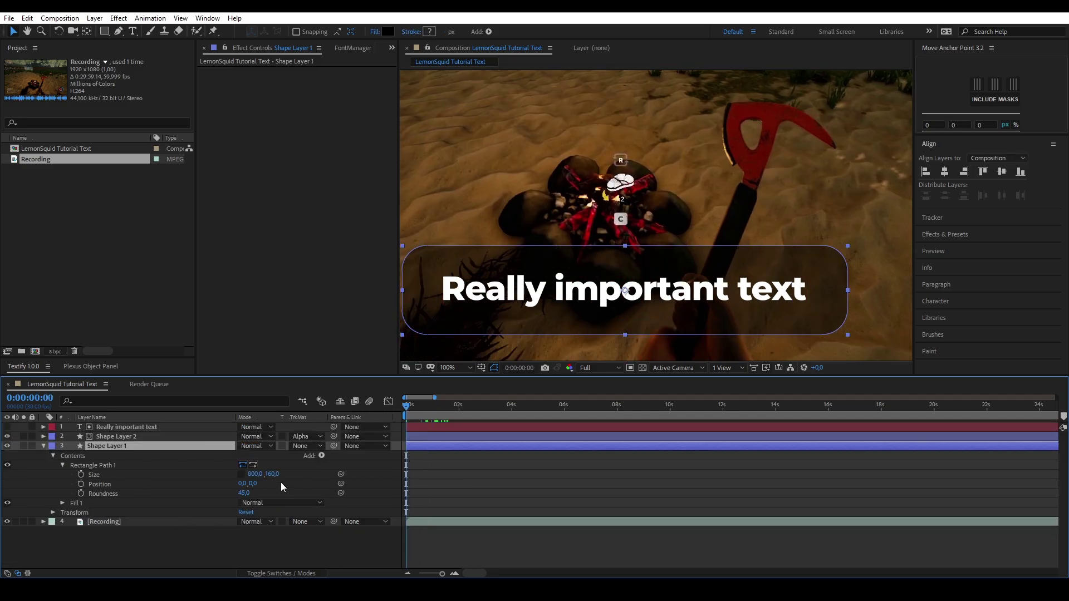
left_click(254, 475)
left_click(261, 513)
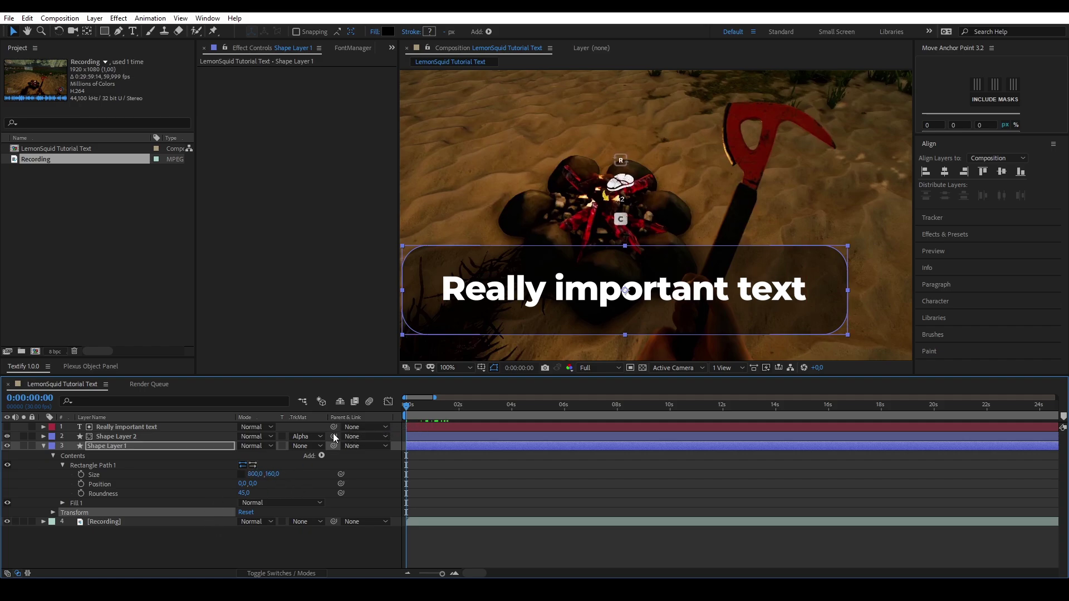
key(";")
left_click_drag(595, 412, 602, 413)
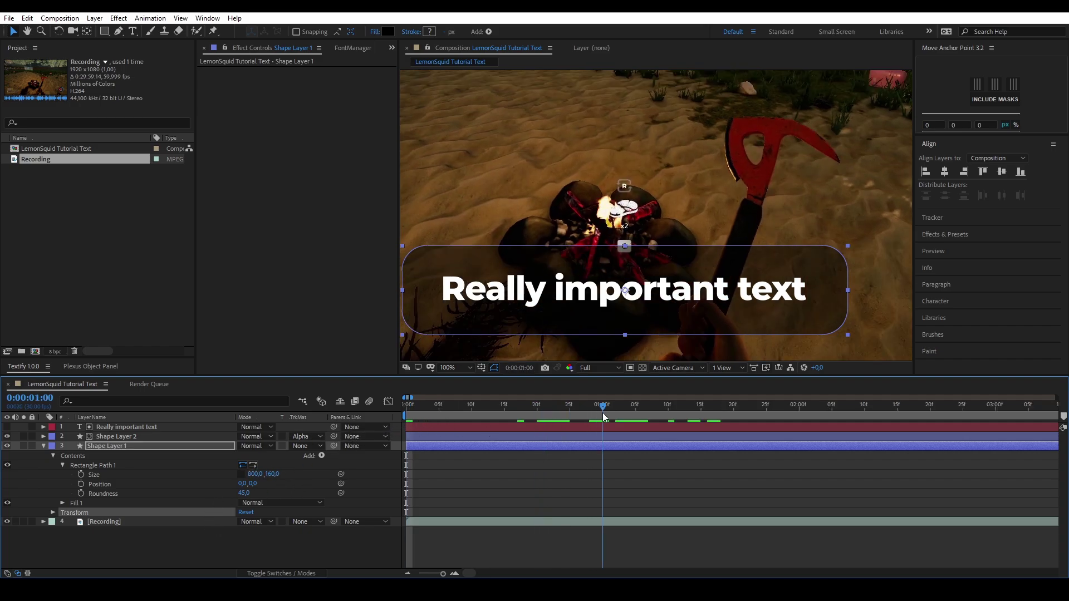
left_click(81, 474)
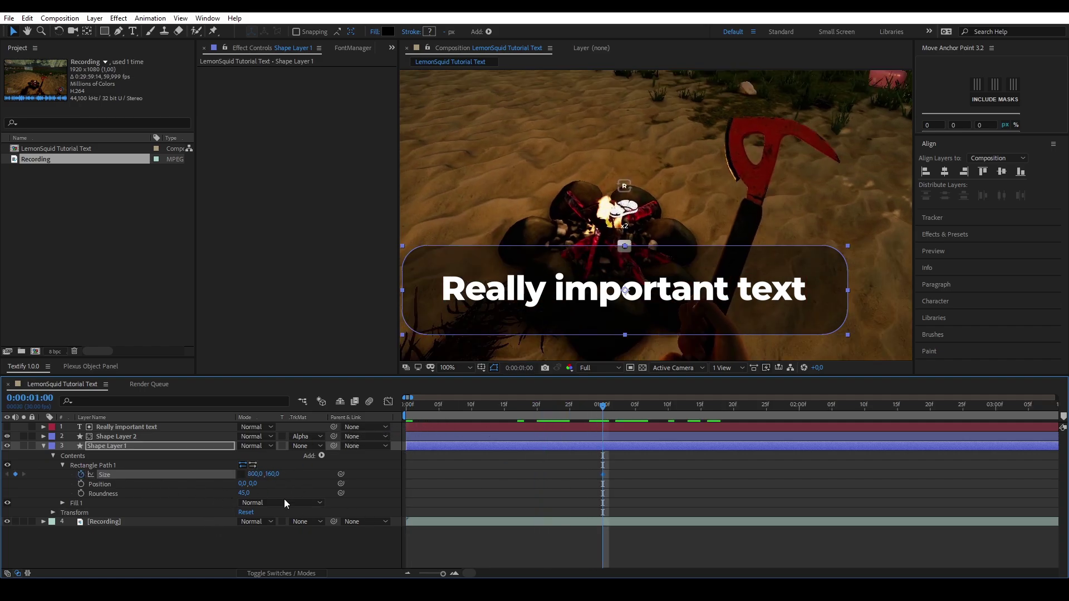
Set the width of Shape Layer 1's rectangle path to 0 at 0:00:00:00.
mouse_move(606, 409)
left_mouse_down()
mouse_move(420, 420)
mouse_move(564, 429)
mouse_move(335, 450)
left_mouse_up()
left_click(490, 512)
key("space")
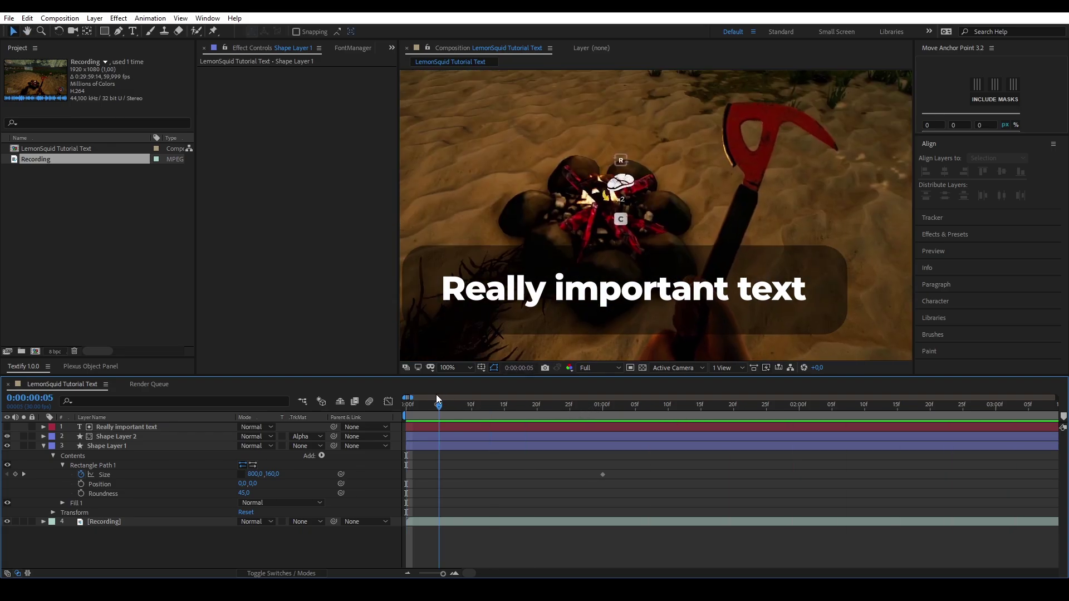
key("space")
left_click(255, 474)
type("0")
key("Return")
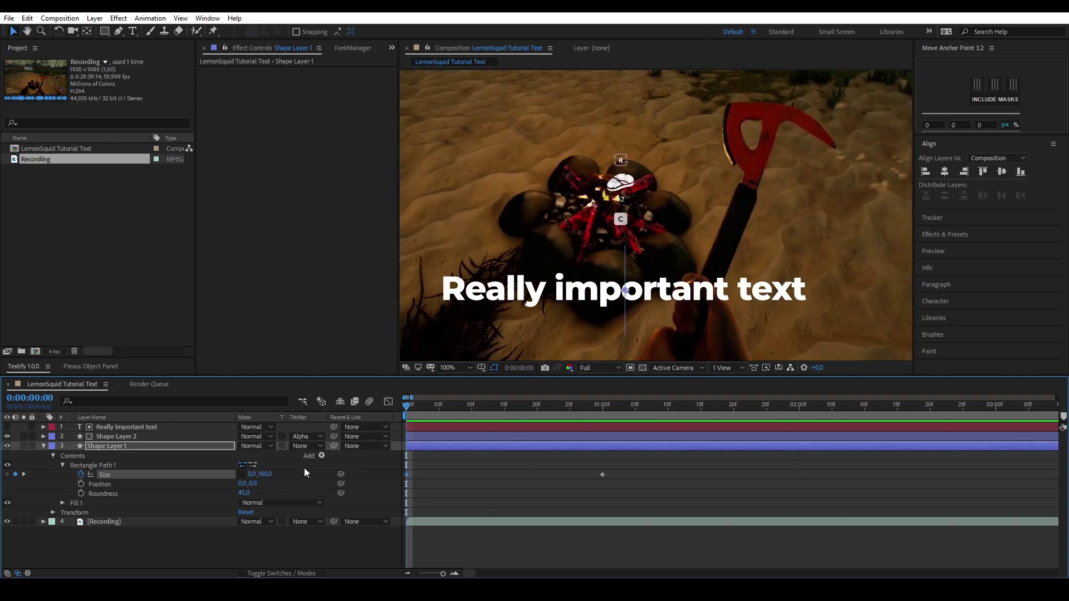
Apply Easy Ease to both Size keyframes of Shape Layer 1's rectangle path.
left_click(626, 463)
left_click_drag(626, 463, 401, 476)
key("F9")
left_click(486, 500)
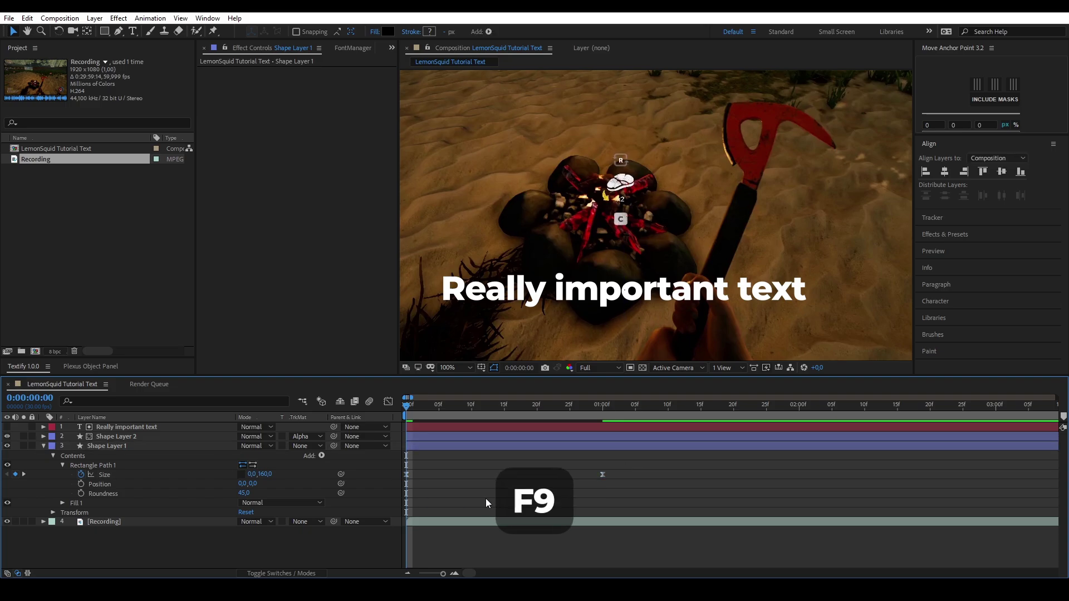
Add a Size keyframe holding the current value of Shape Layer 1's rectangle path at 0:00:04:00.
scroll(571, 414, "down", 3)
left_click_drag(489, 408, 629, 417)
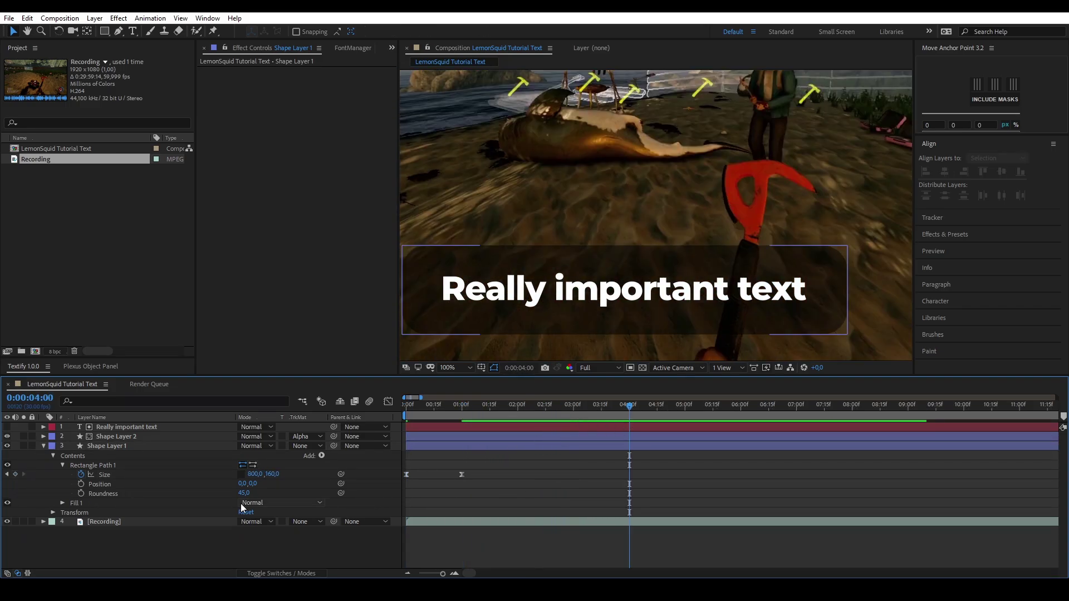
left_click(15, 474)
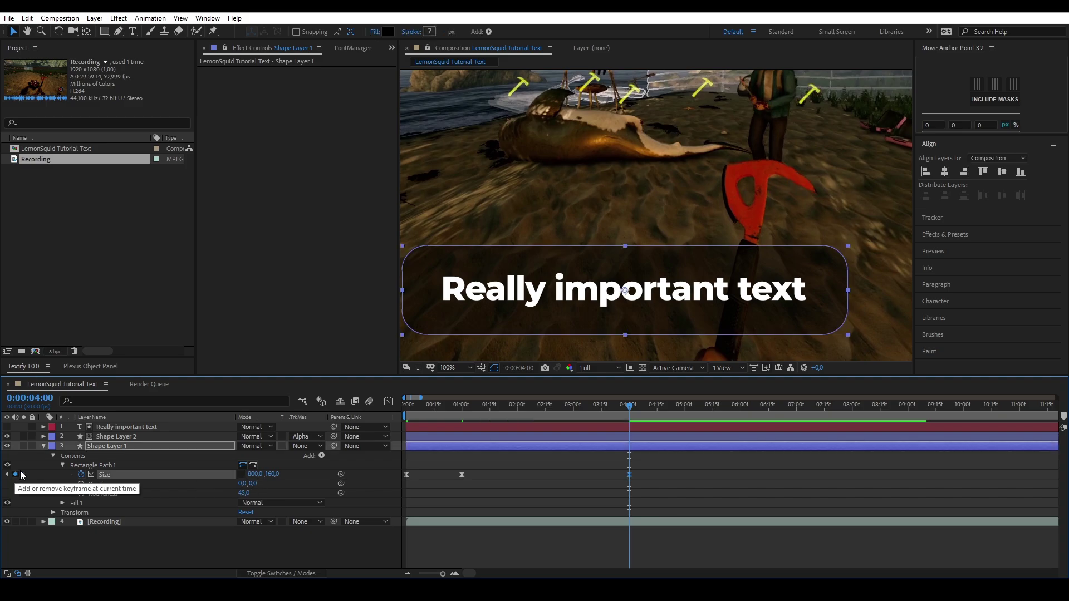
Set the width of Shape Layer 1's rectangle path to 0 at 0:00:05:00 and check its animation curve in the Graph Editor.
left_click(685, 411)
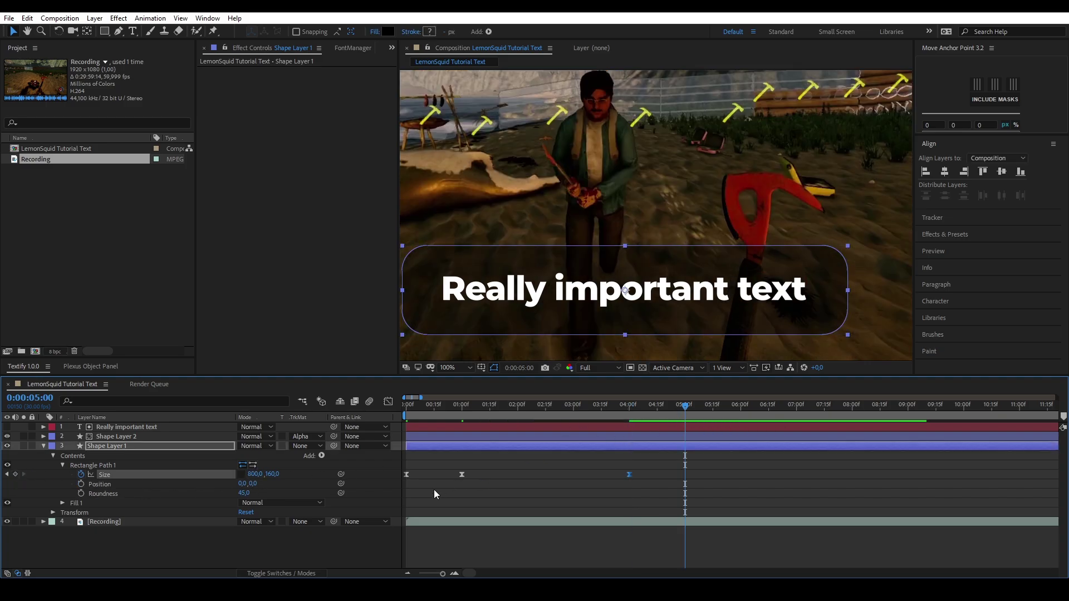
left_click(253, 473)
type("0")
key("Return")
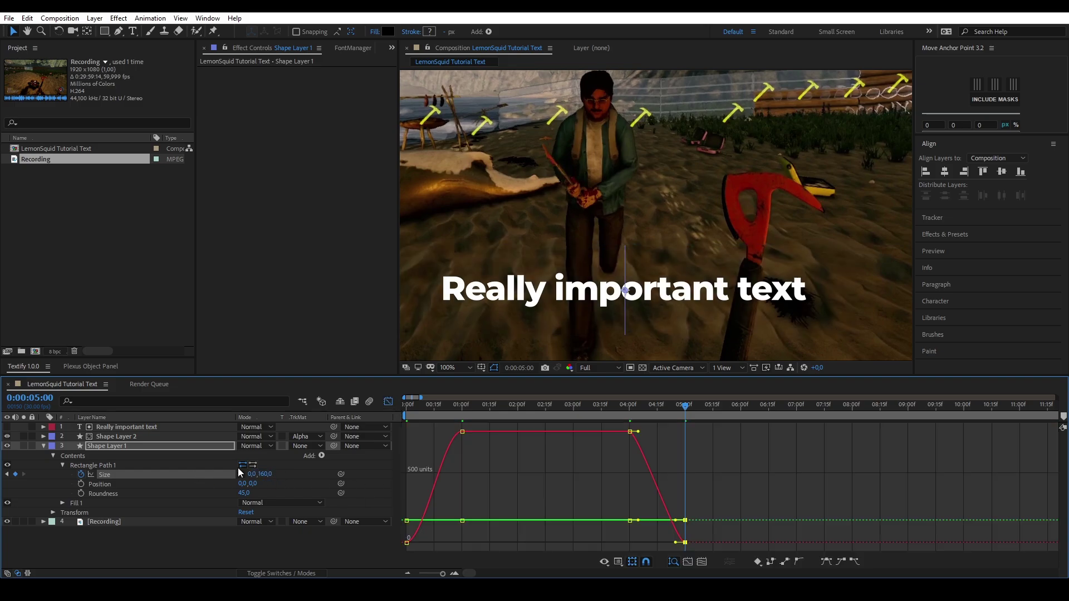
left_click(311, 476)
left_click(389, 401)
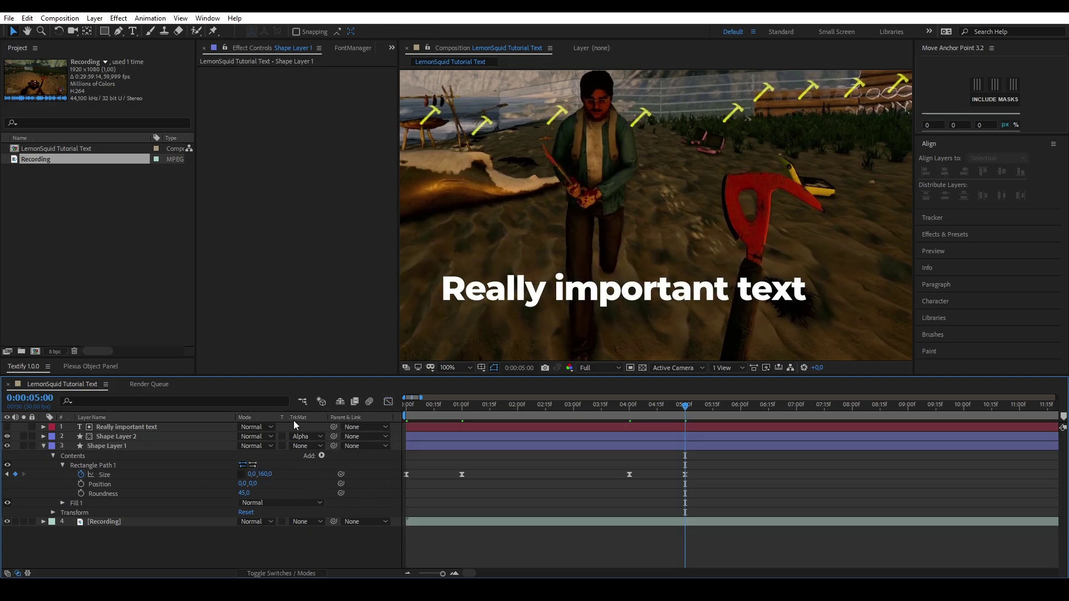
Return to 0:00:00:00 and copy all Size keyframes of Shape Layer 1's rectangle path.
left_click(138, 445)
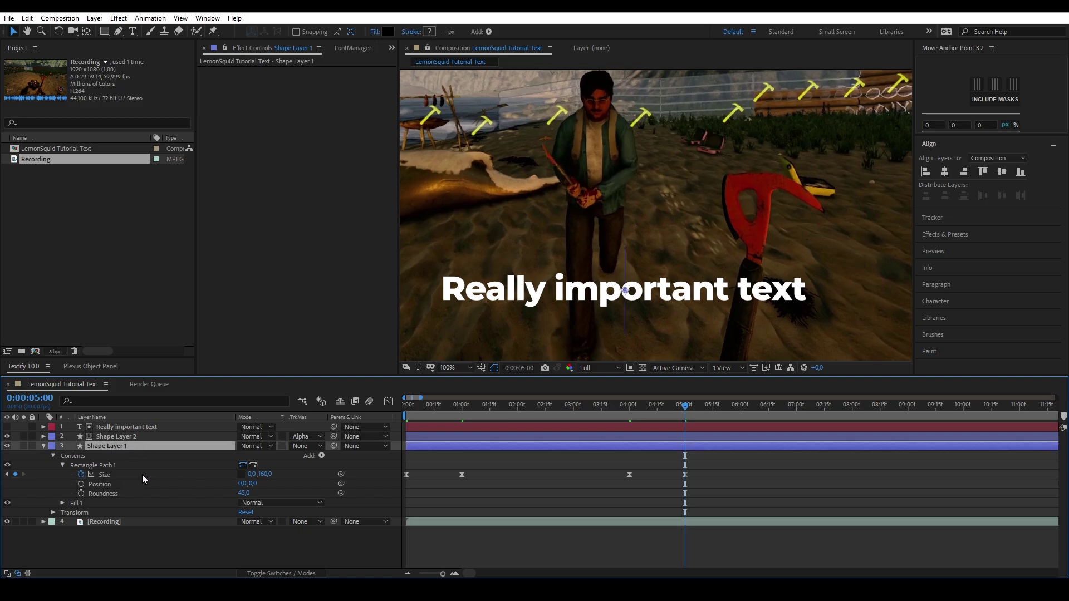
left_click_drag(615, 409, 394, 402)
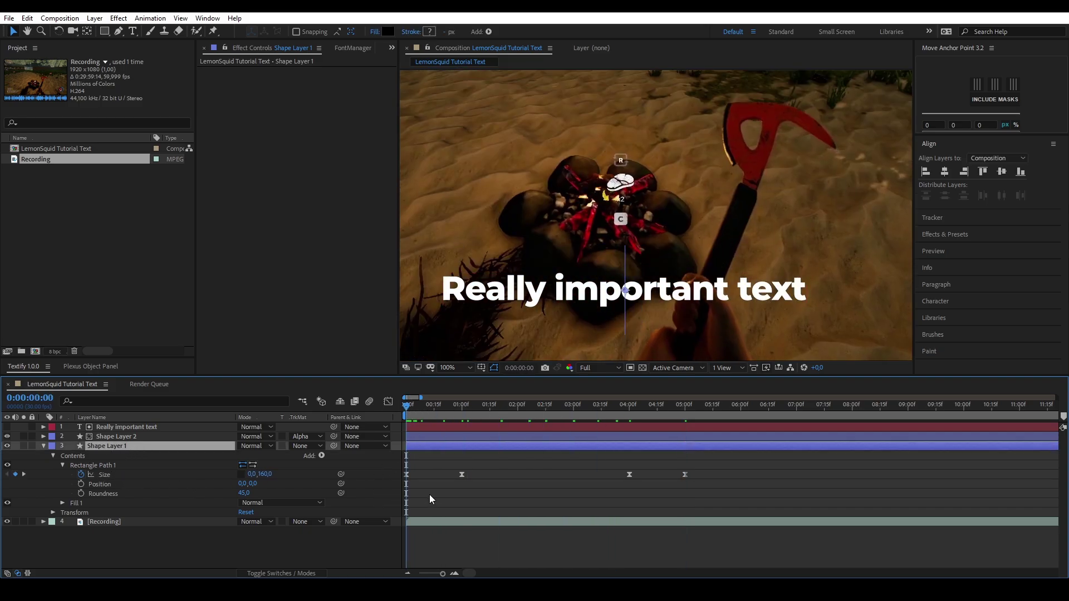
left_click(136, 474)
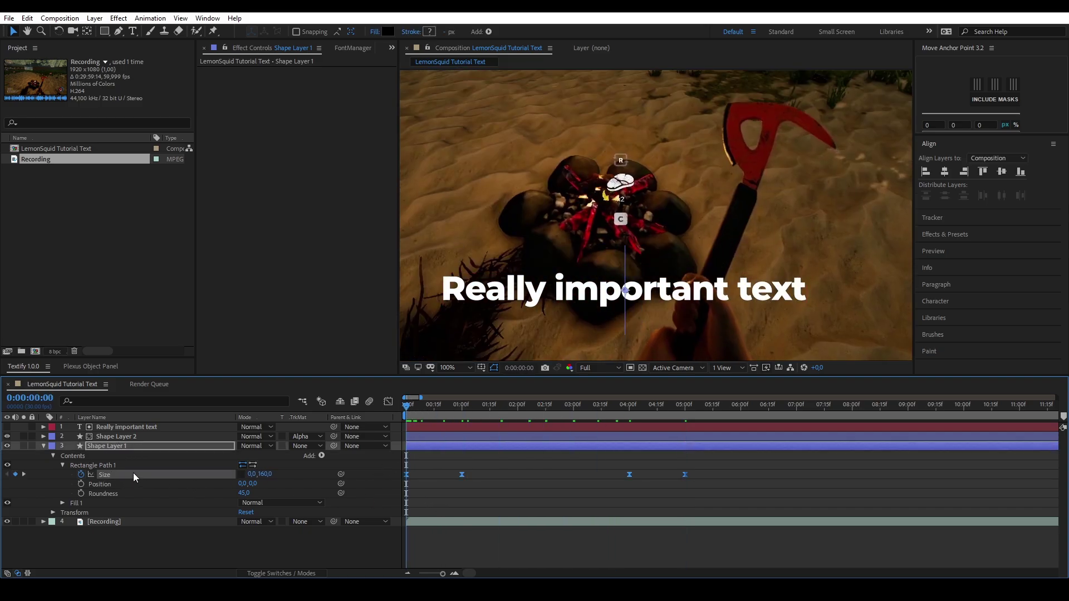
Paste the copied keyframes onto the Size of Shape Layer 2's rectangle path and collapse both shape layers.
left_click(119, 436)
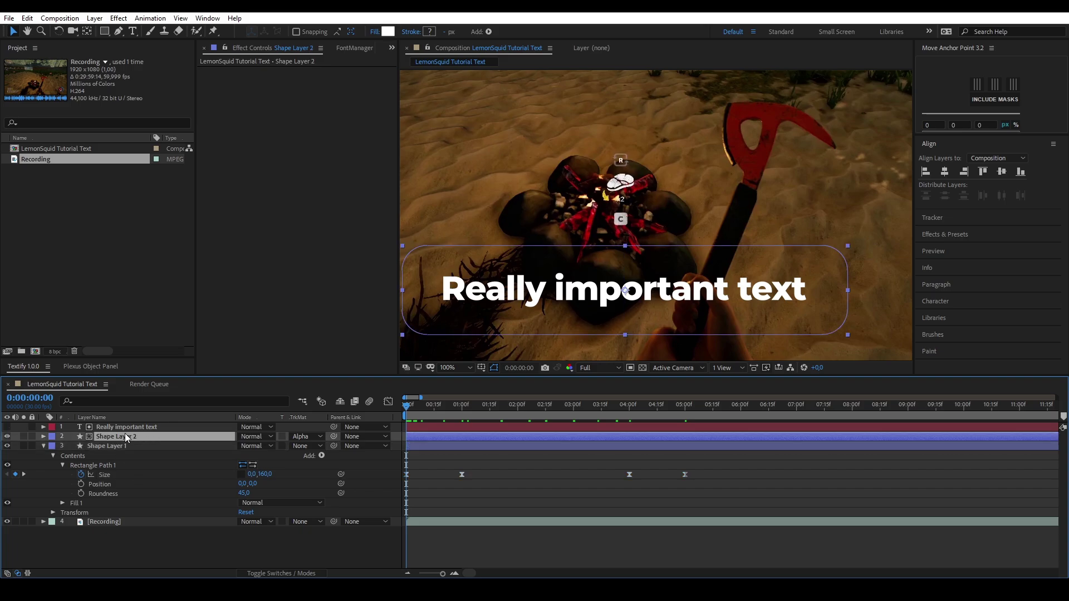
left_click(43, 437)
scroll(112, 472, "down", 1)
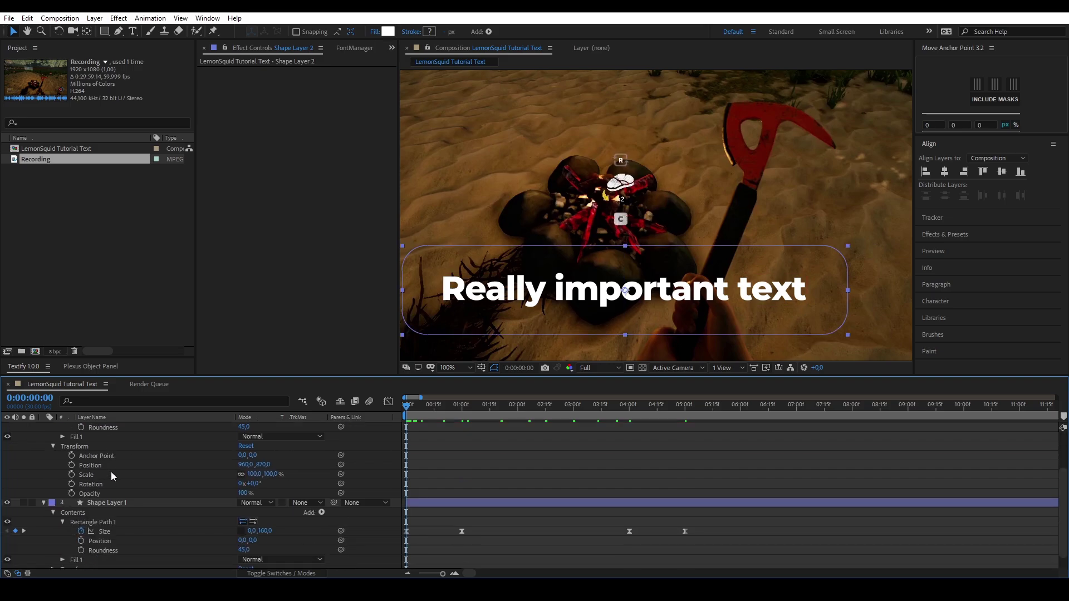
scroll(145, 490, "up", 1)
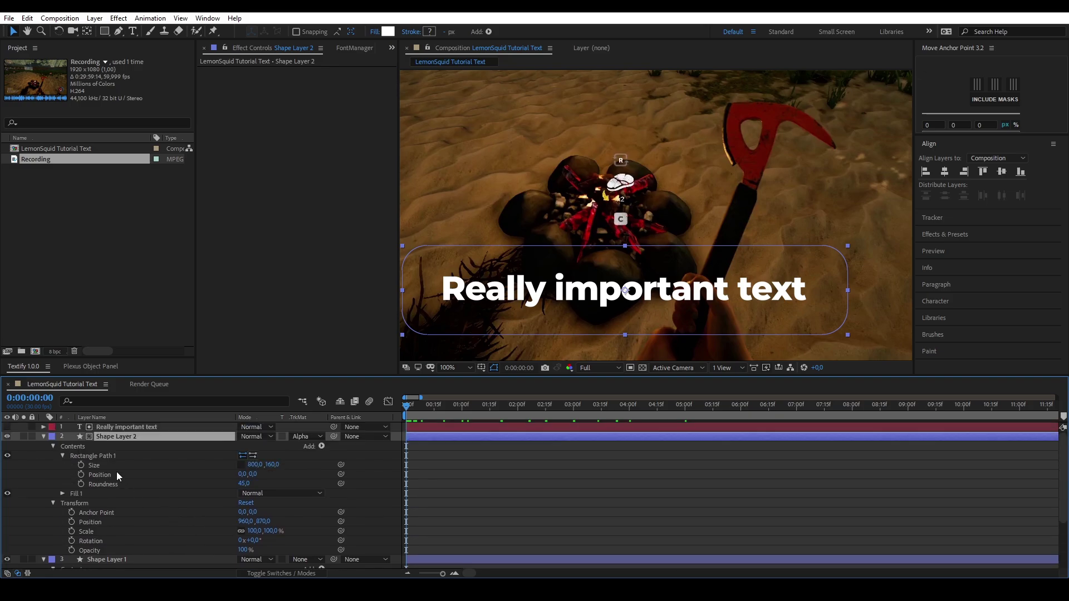
left_click(118, 466)
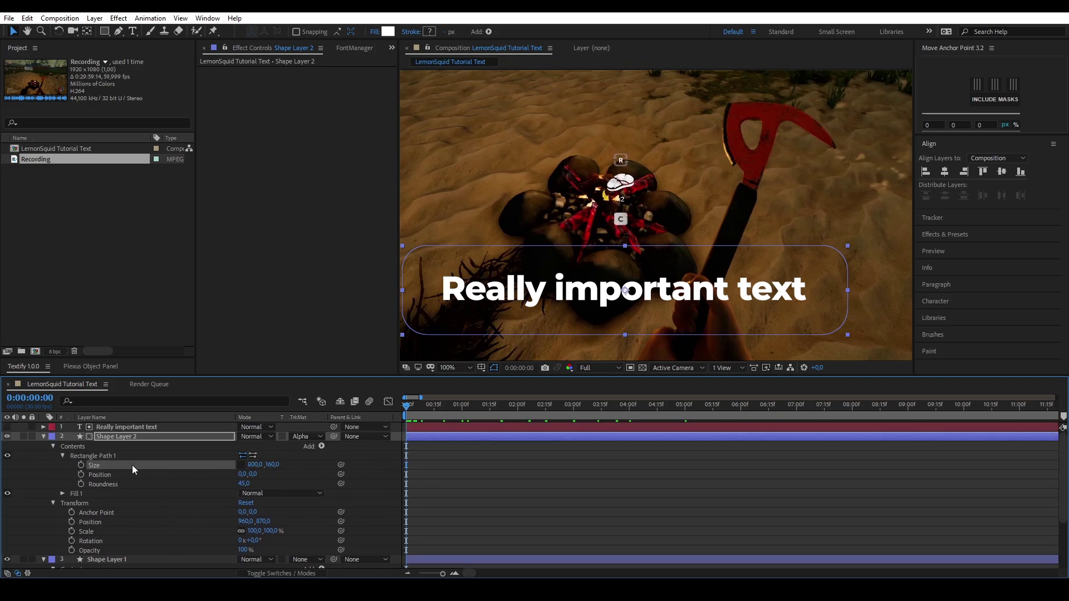
key("ctrl+v")
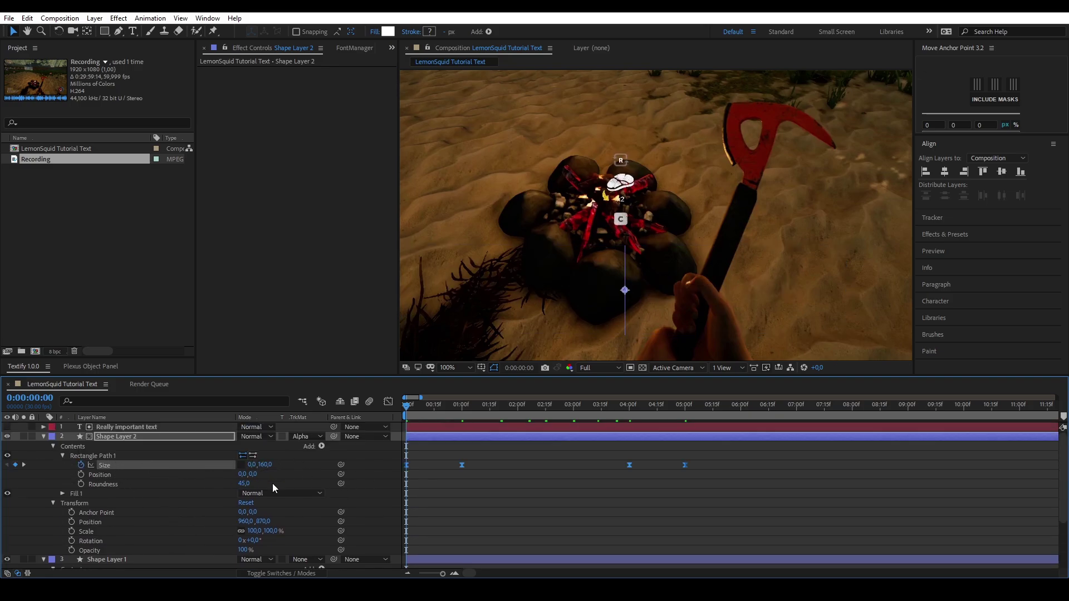
left_click(43, 437)
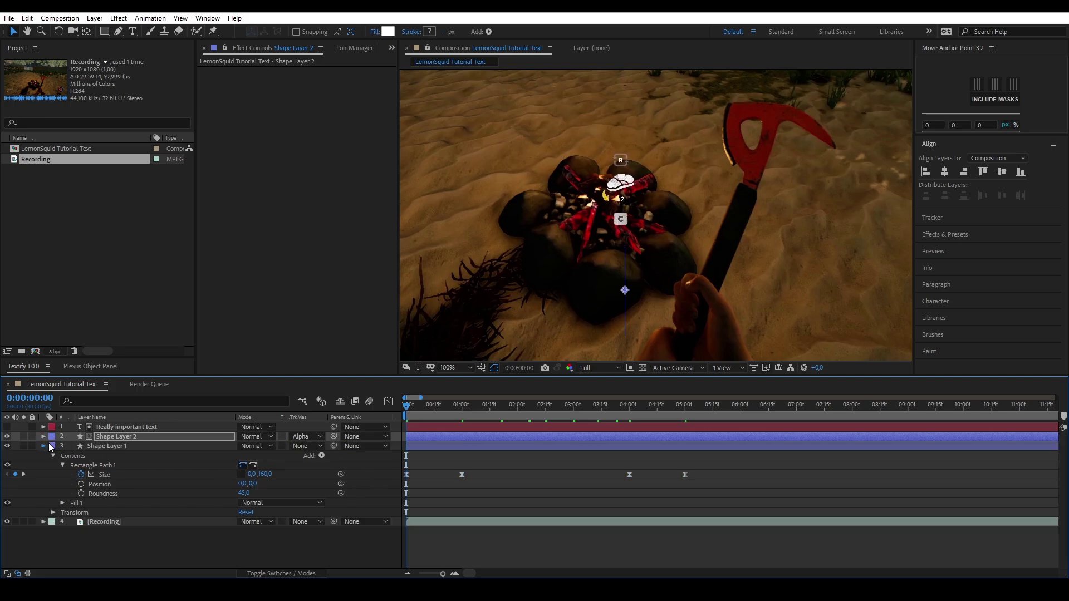
left_click(45, 446)
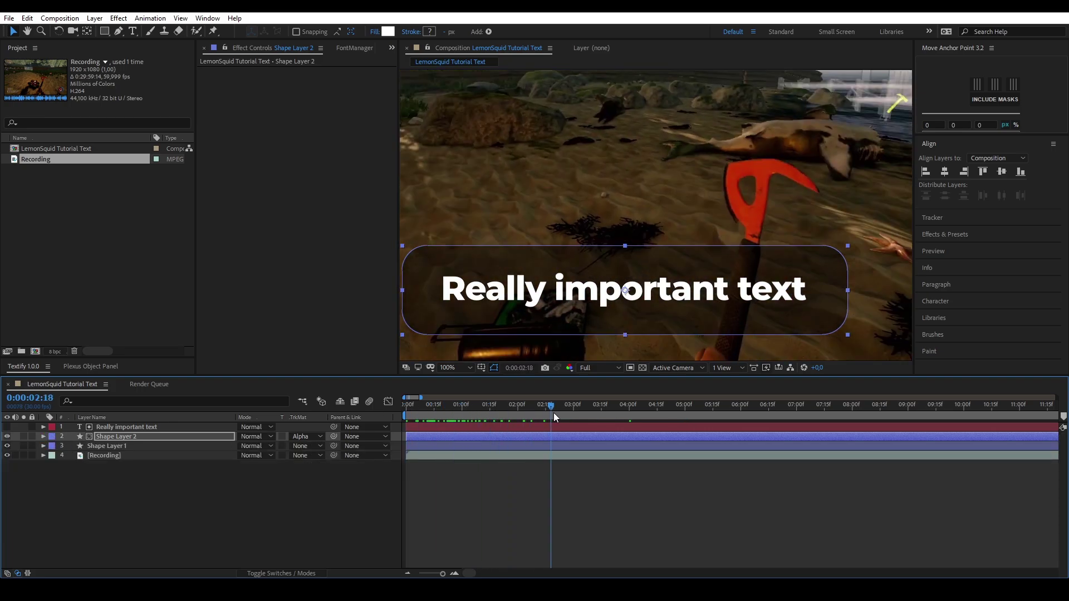